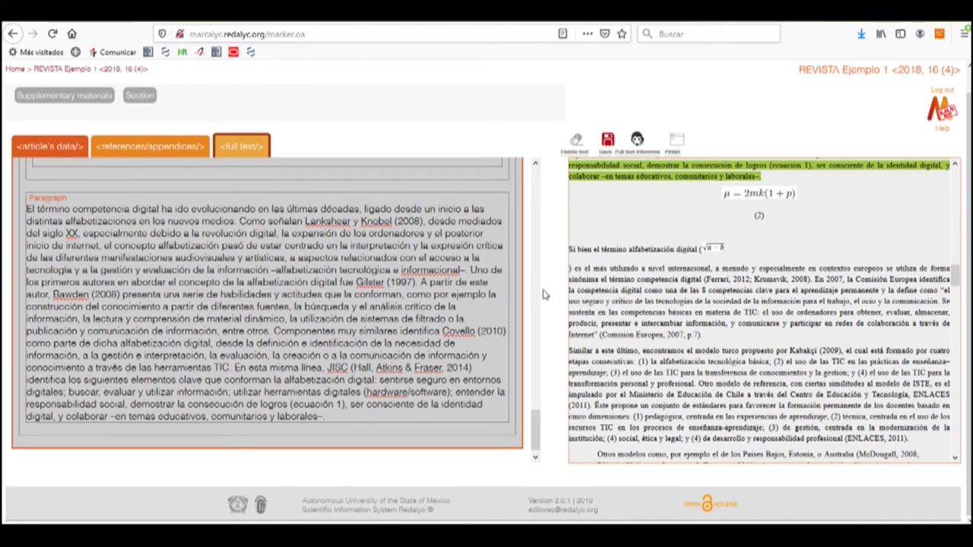
Select the digital-competence paragraph in the full text as the place for a new element.
left_click(41, 185)
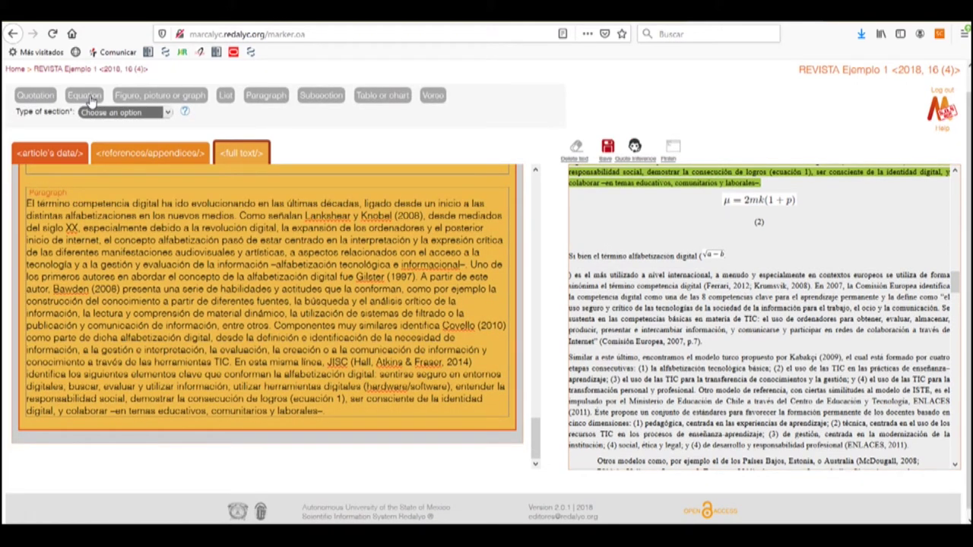
Add an Equation element to the paragraph with identifier (2) taken from the preview.
left_click(88, 97)
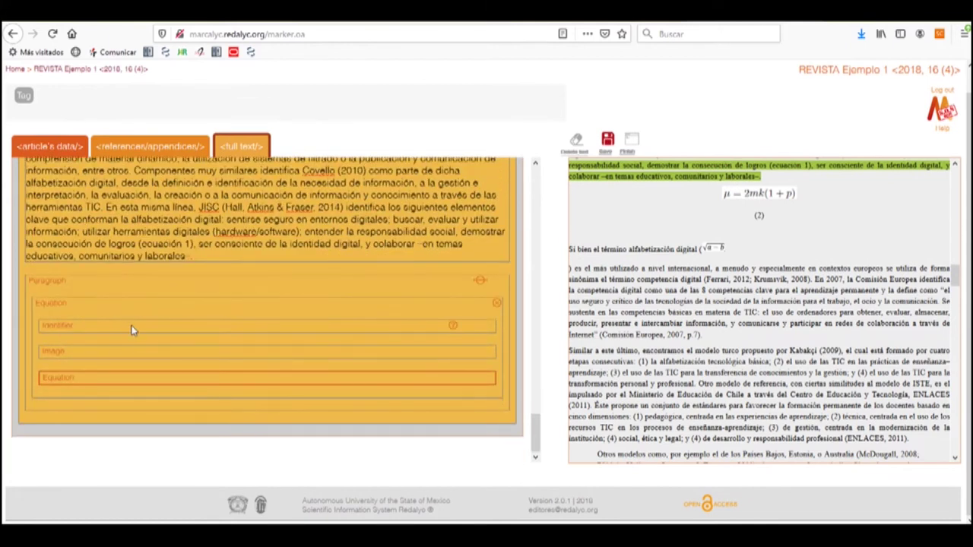
left_click(170, 335)
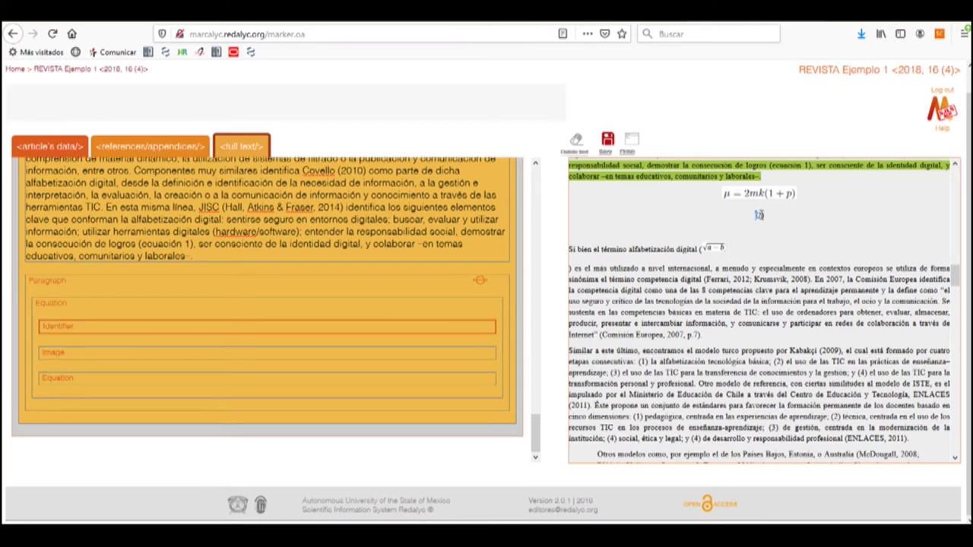
left_click_drag(761, 215, 763, 215)
scroll(285, 267, "down", 1)
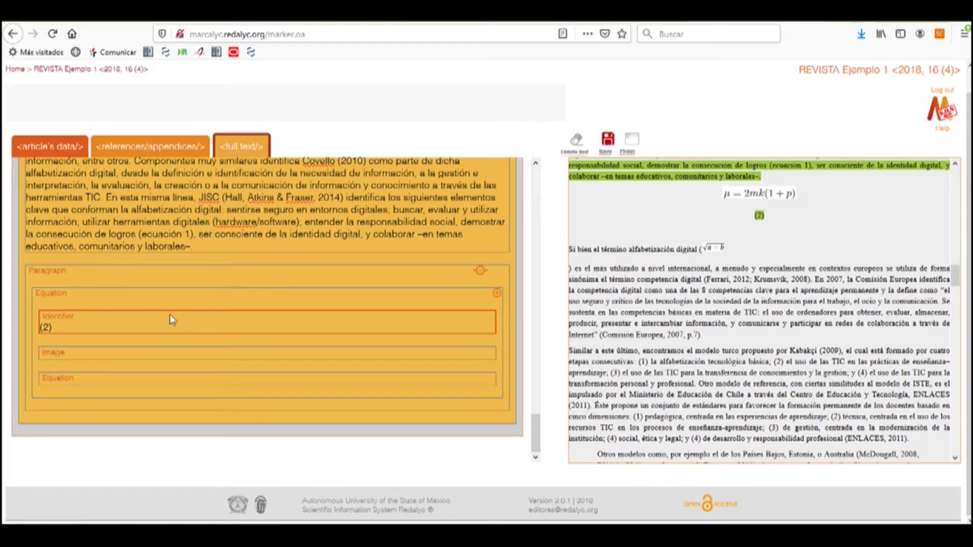
left_click(133, 355)
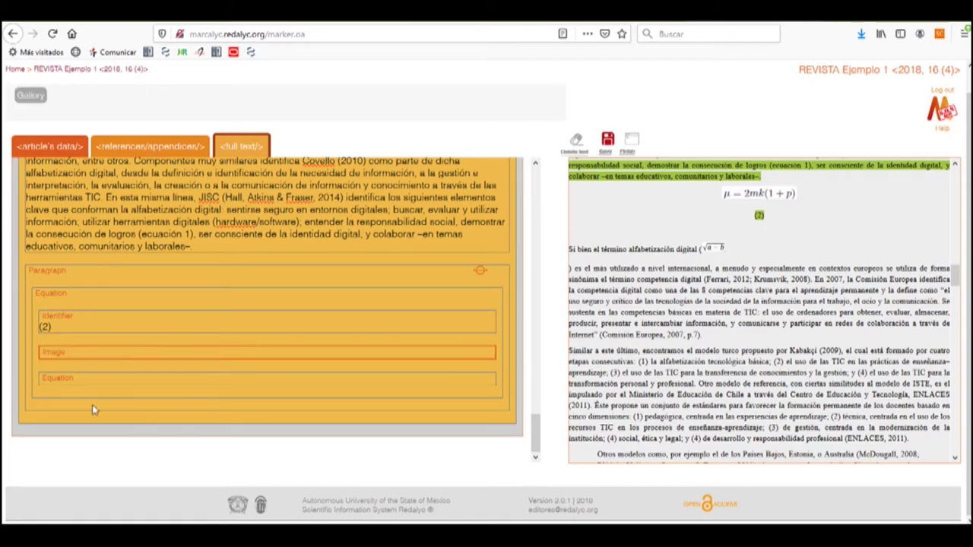
Upload Ecu02.gif to the gallery and insert it as the equation's image.
left_click(96, 381)
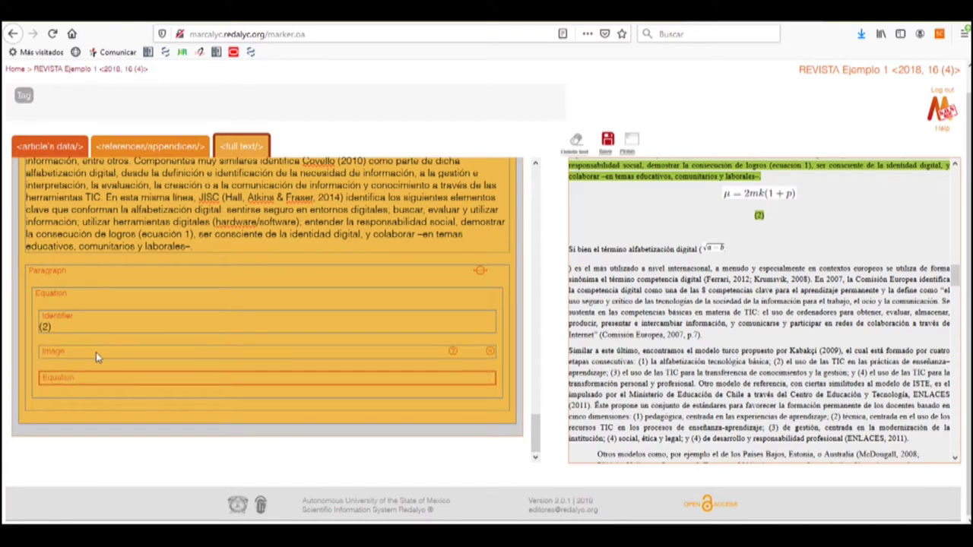
left_click(96, 356)
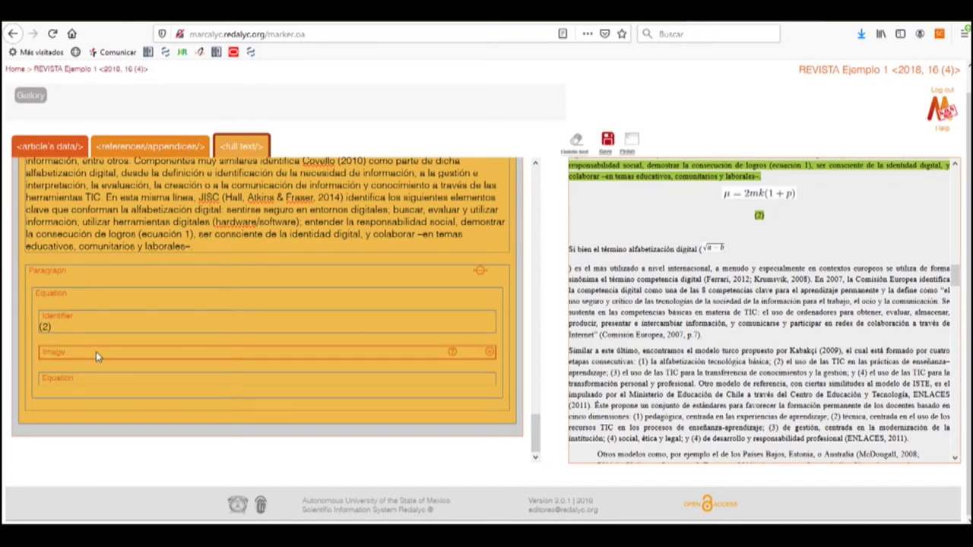
left_click(29, 99)
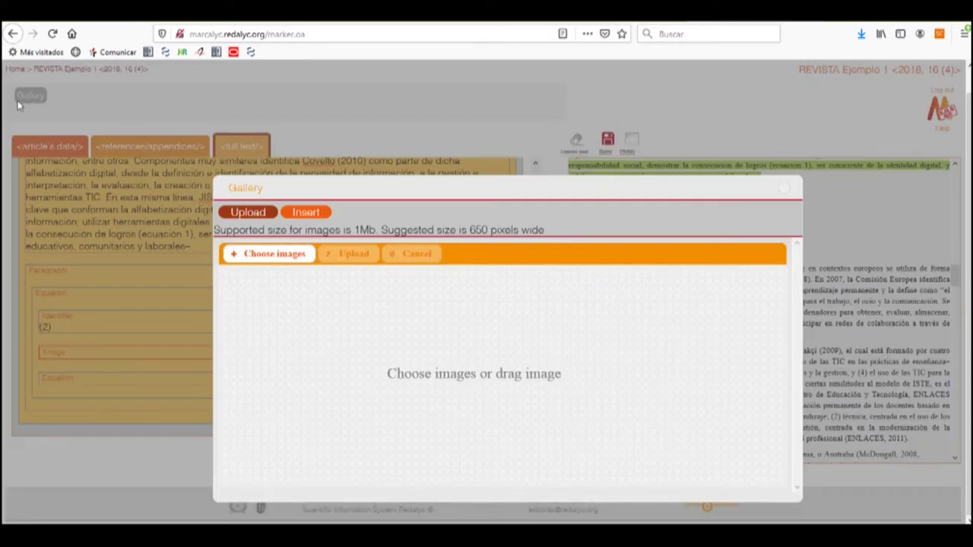
left_click(262, 260)
double_click(144, 126)
left_click(341, 256)
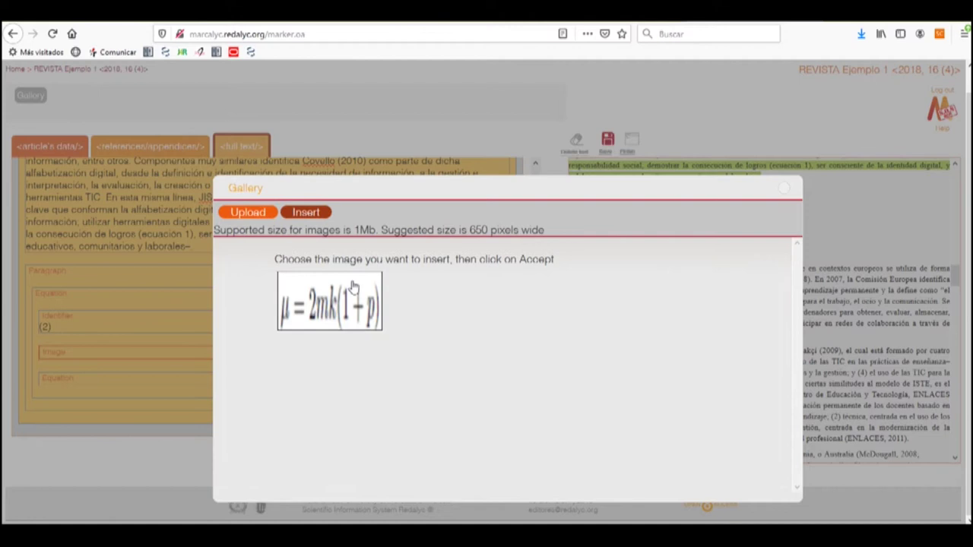
left_click(352, 286)
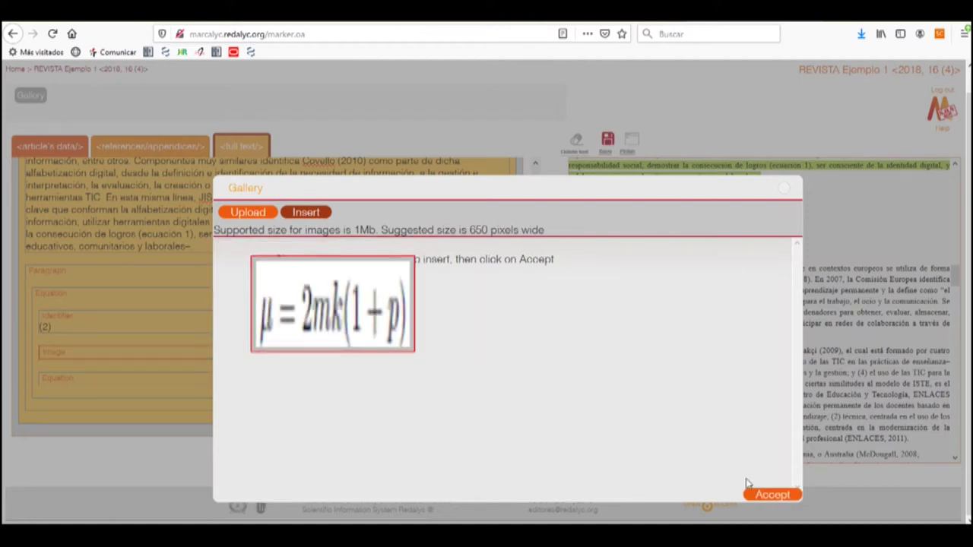
left_click(772, 495)
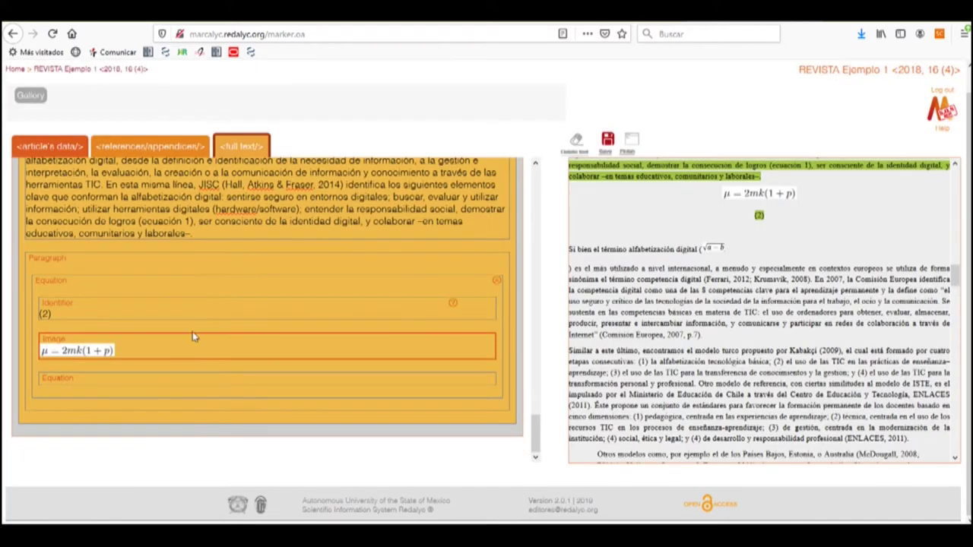
Open the Equation Editor for the Equation field and select its empty placeholder.
left_click(167, 386)
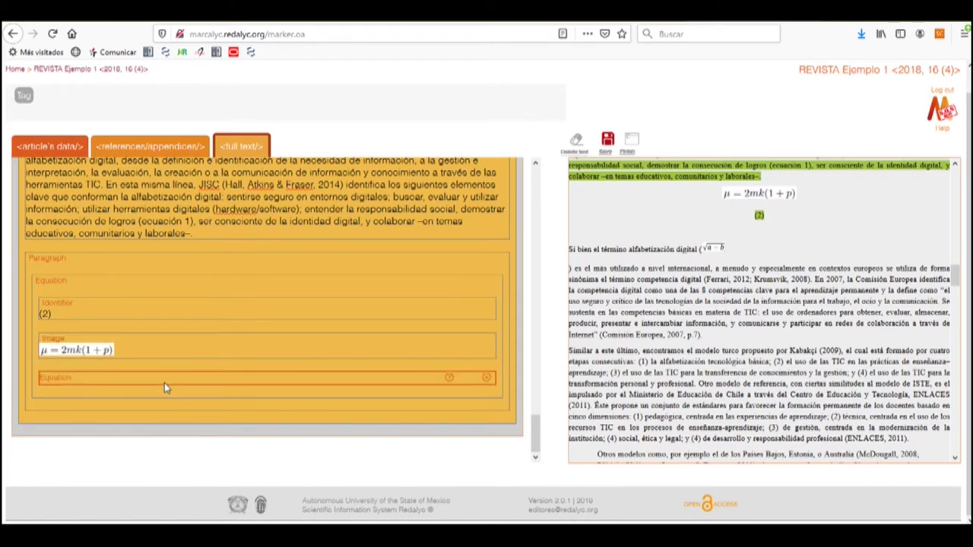
left_click(24, 99)
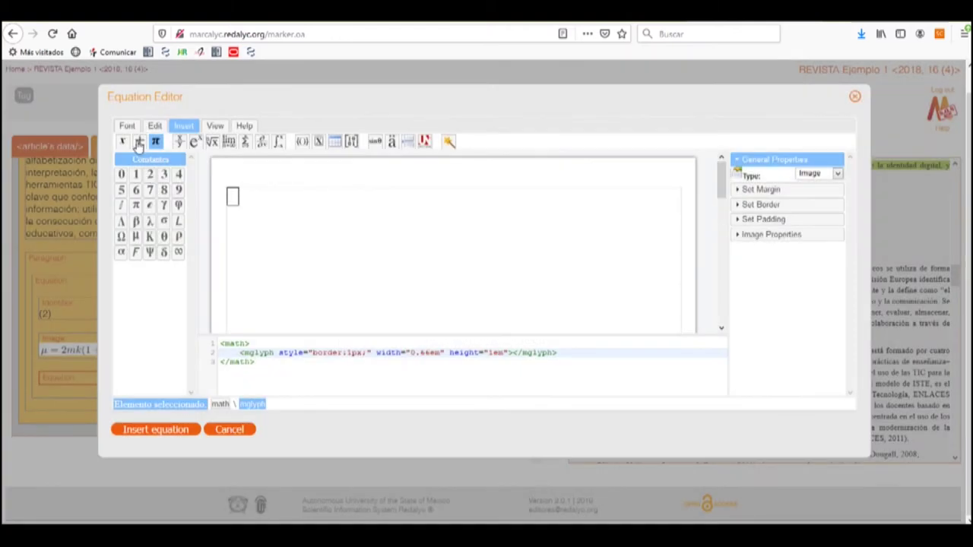
left_click(140, 145)
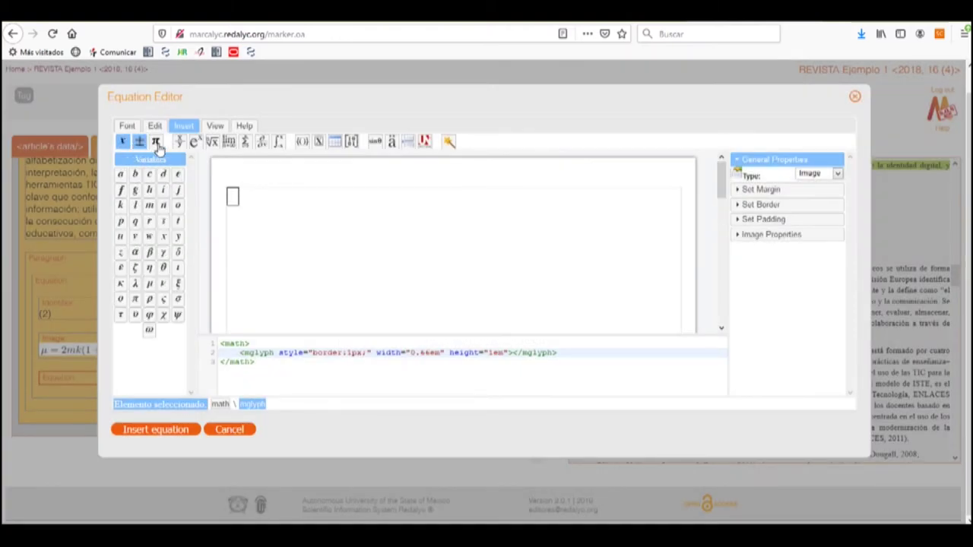
mouse_move(213, 145)
mouse_move(275, 148)
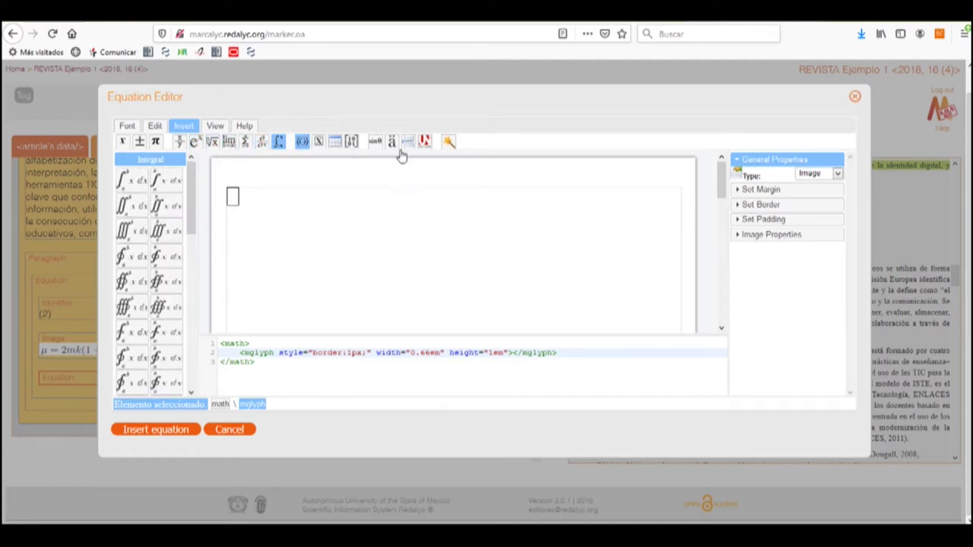
mouse_move(124, 146)
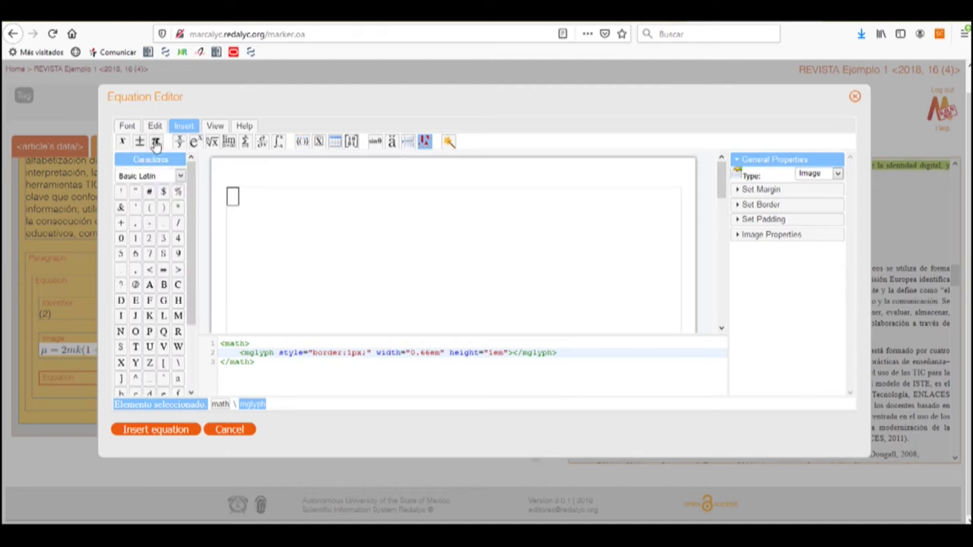
left_click(156, 144)
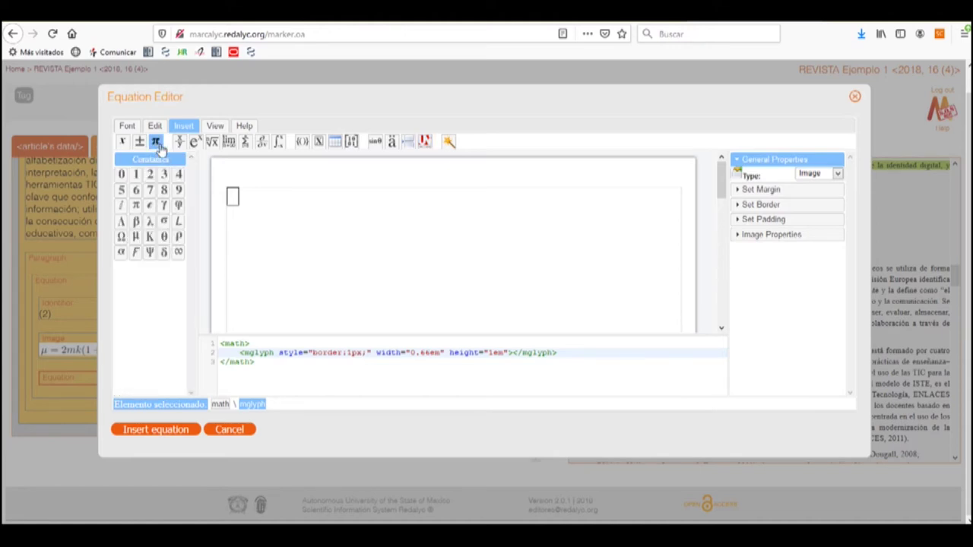
left_click(233, 199)
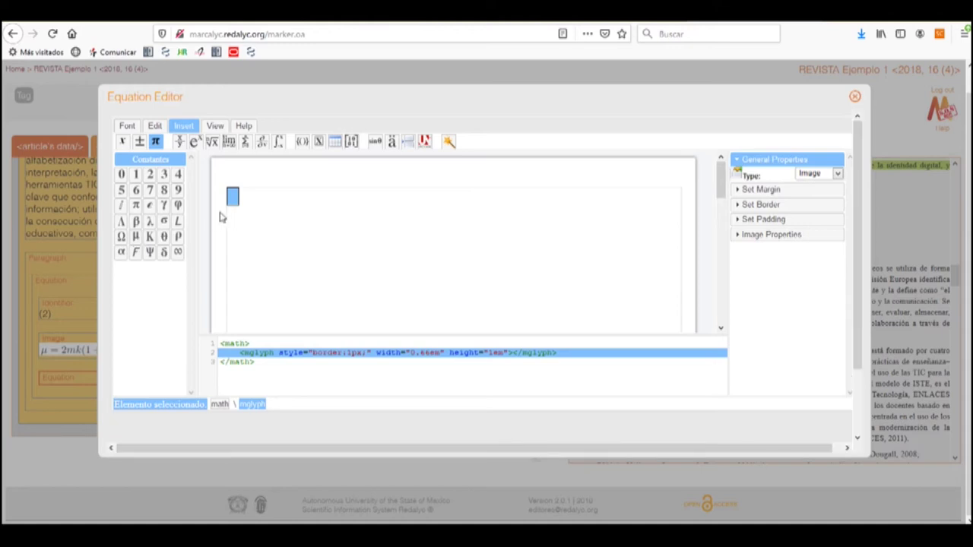
Build μ = 2mk followed by a pair of parentheses in the Equation Editor.
type("µ")
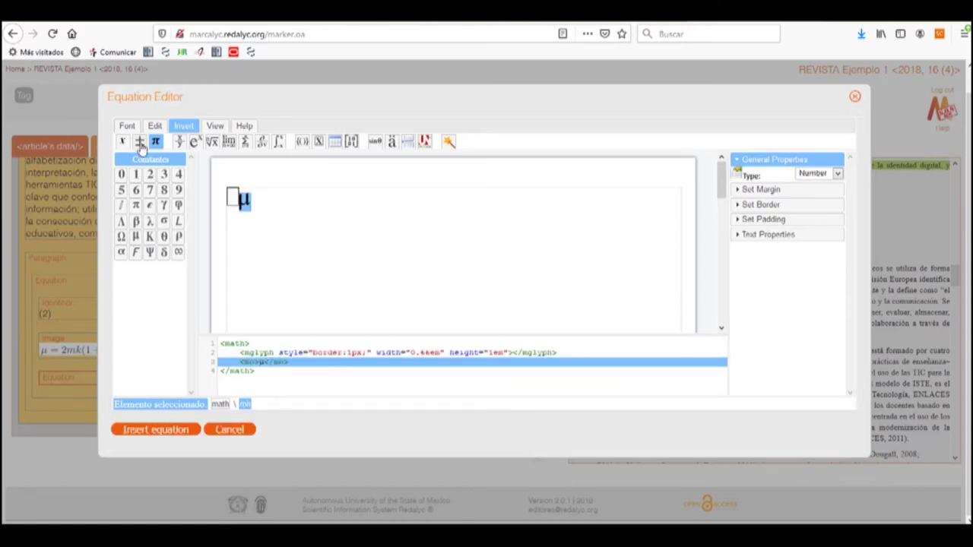
left_click(139, 141)
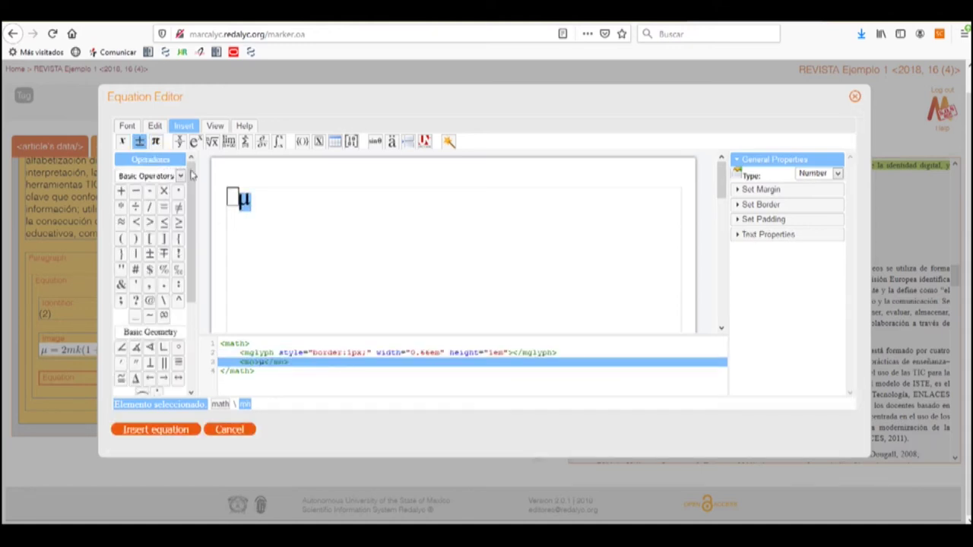
left_click(164, 208)
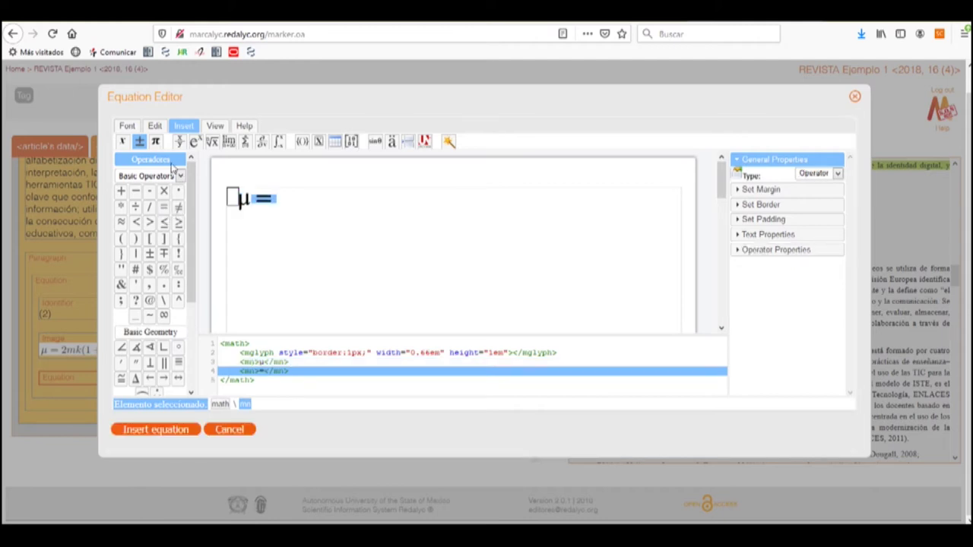
left_click(155, 142)
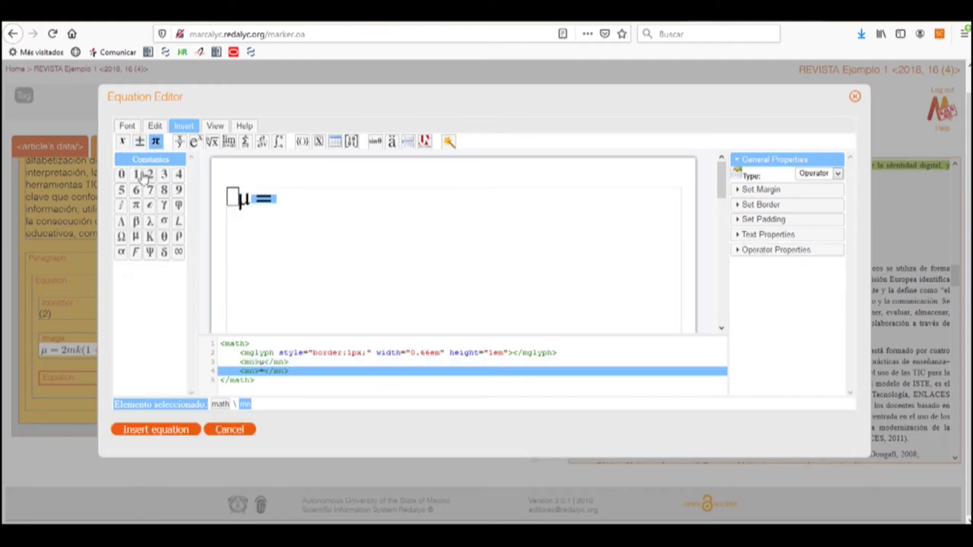
left_click(150, 176)
left_click(122, 142)
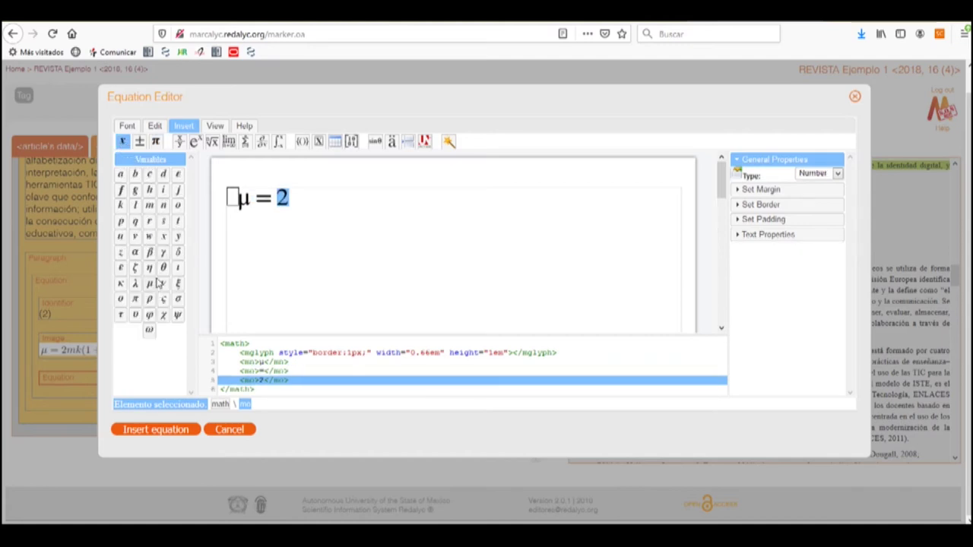
left_click(149, 206)
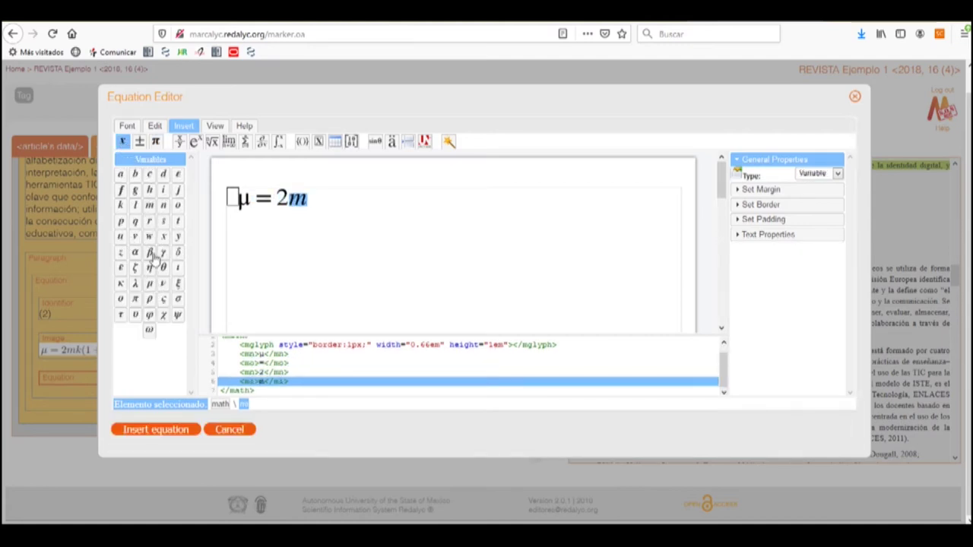
left_click(120, 206)
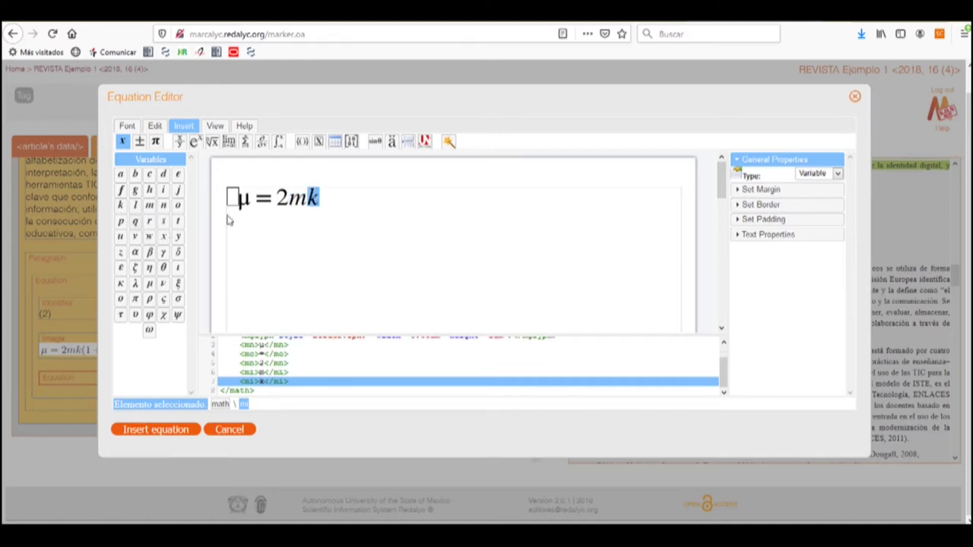
left_click(302, 141)
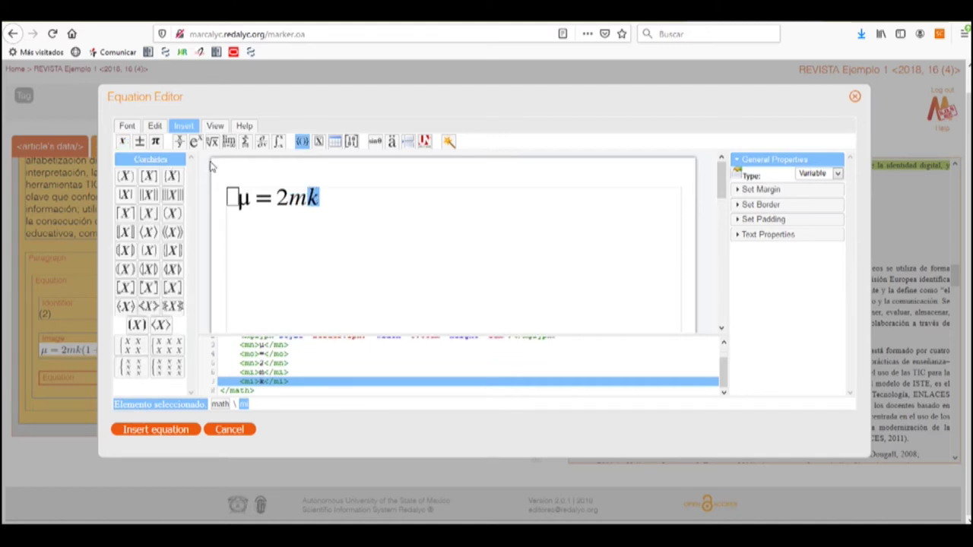
left_click(126, 178)
Fill the parentheses with 1 + 2 and insert the equation into the article.
left_click(333, 201)
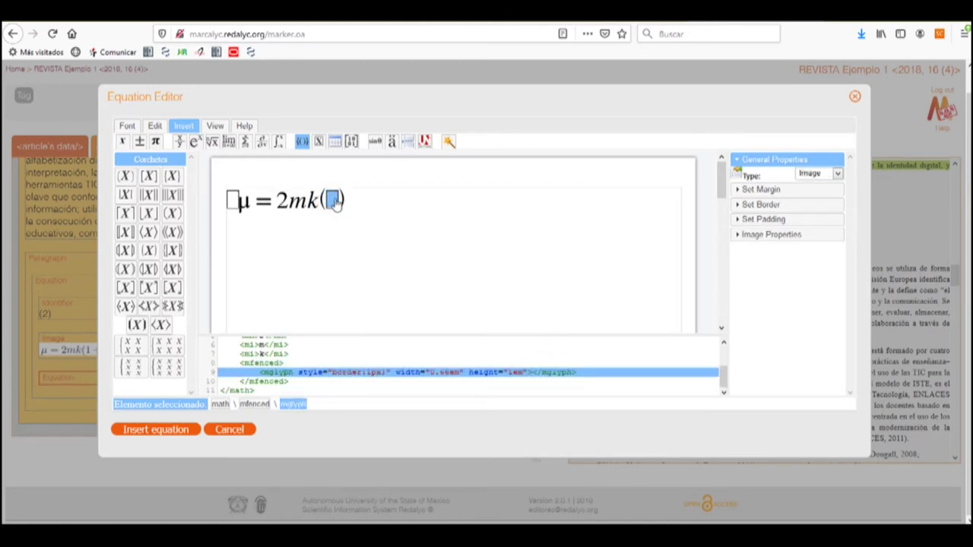
left_click(123, 143)
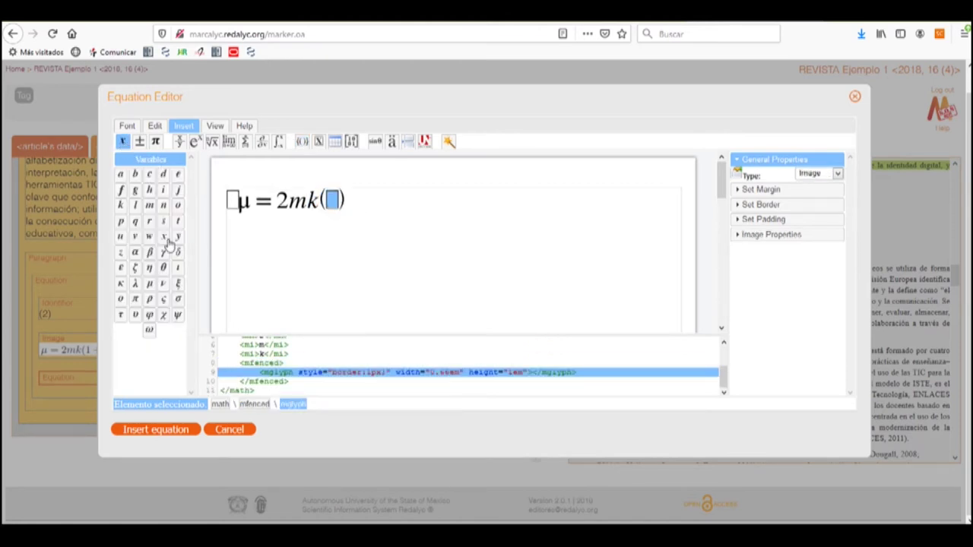
left_click(155, 141)
left_click(135, 175)
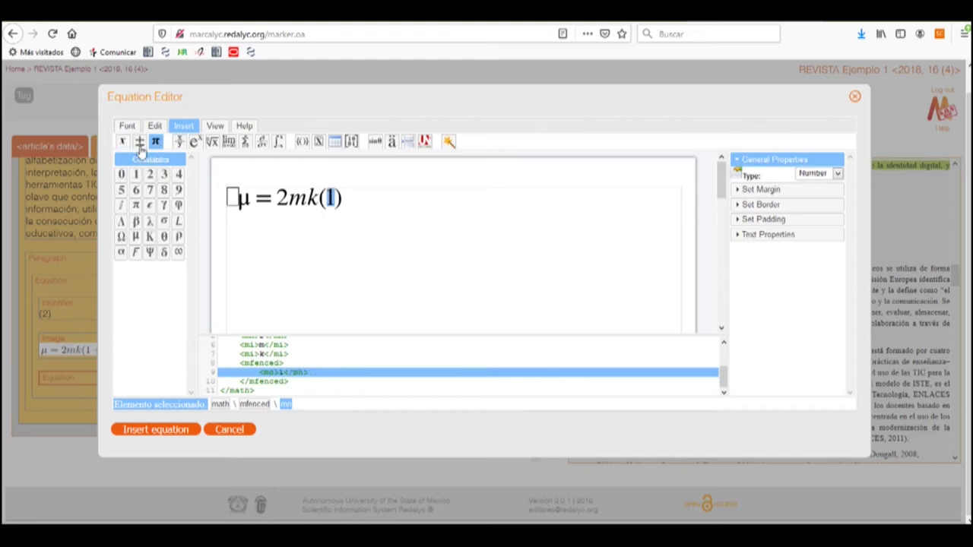
left_click(139, 142)
left_click(121, 191)
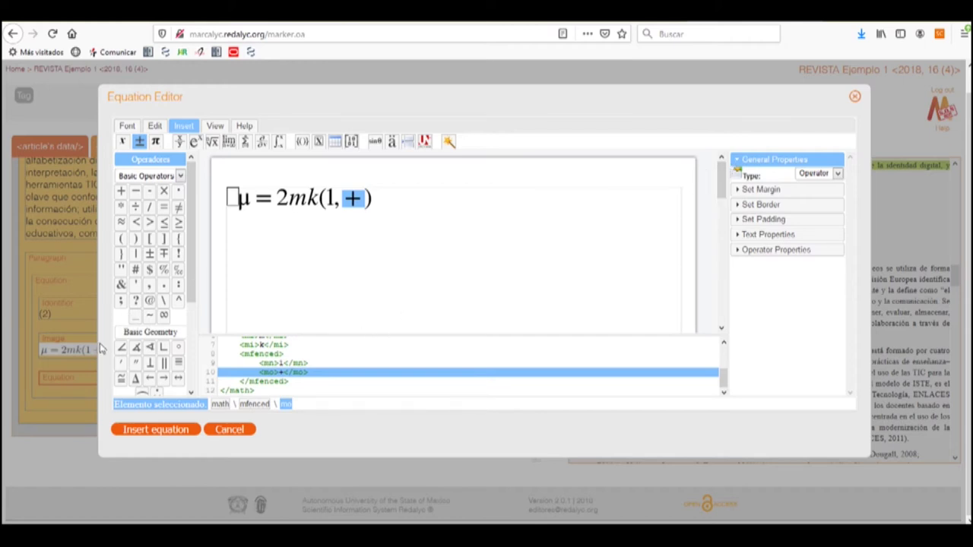
left_click_drag(180, 97, 233, 108)
left_click(251, 105)
left_click(155, 142)
left_click(150, 176)
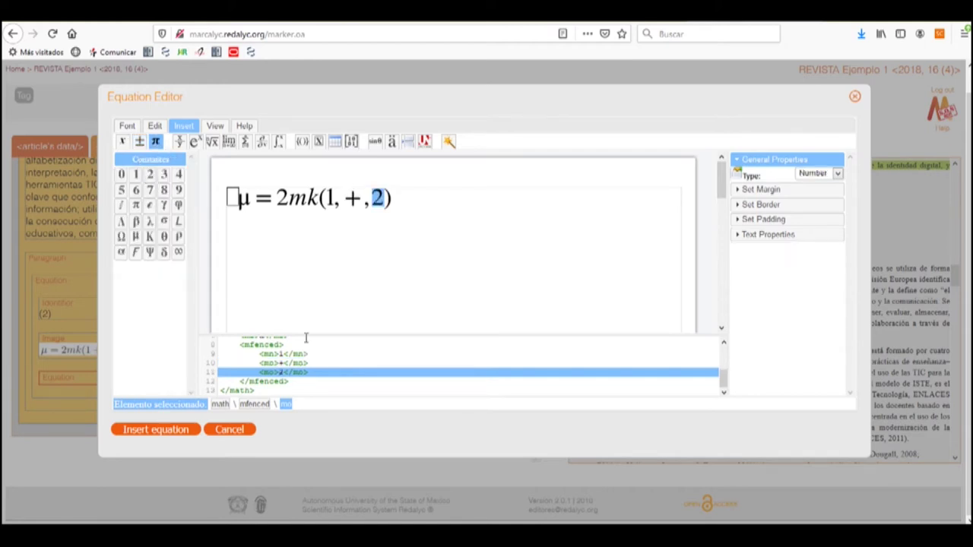
left_click(156, 429)
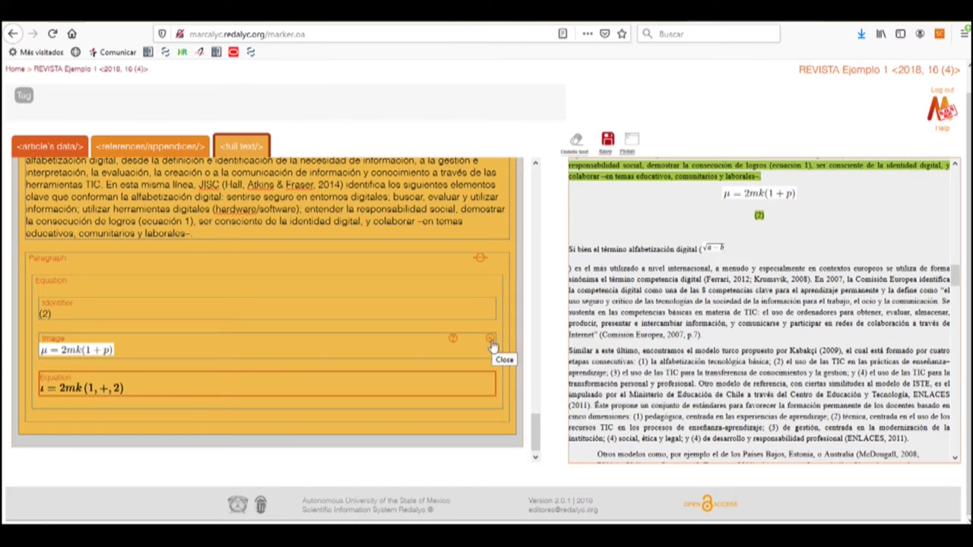
Delete the typed μ = 2mk(1,+,2) Equation entry, keeping identifier (2) and the image.
left_click(417, 349)
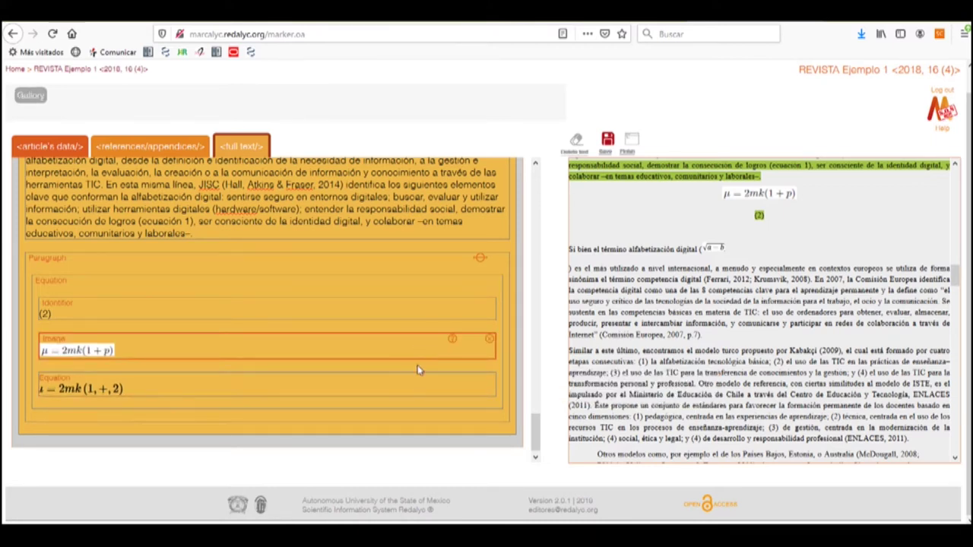
left_click(427, 388)
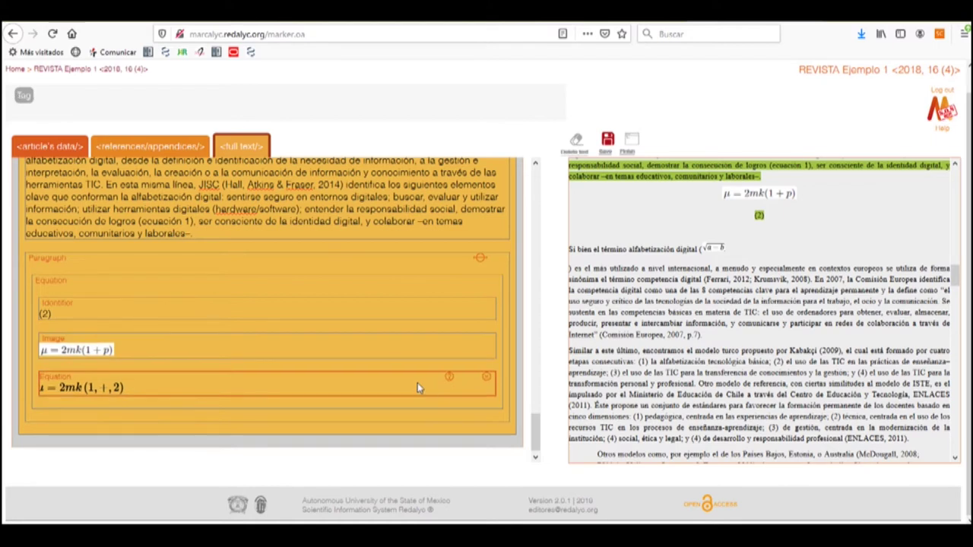
left_click(487, 380)
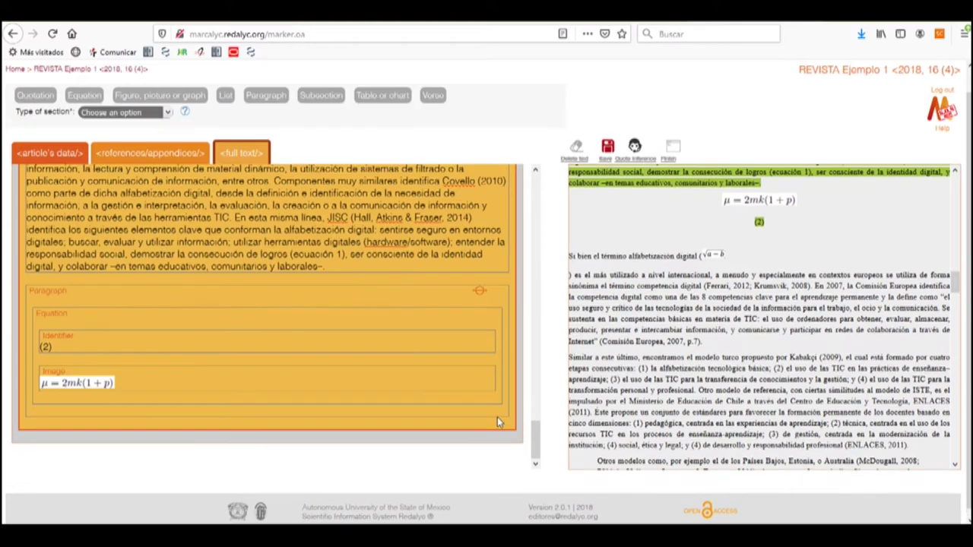
Select the paragraph block leading toward the questionnaire paragraph before TABLA 1.
left_click(498, 417)
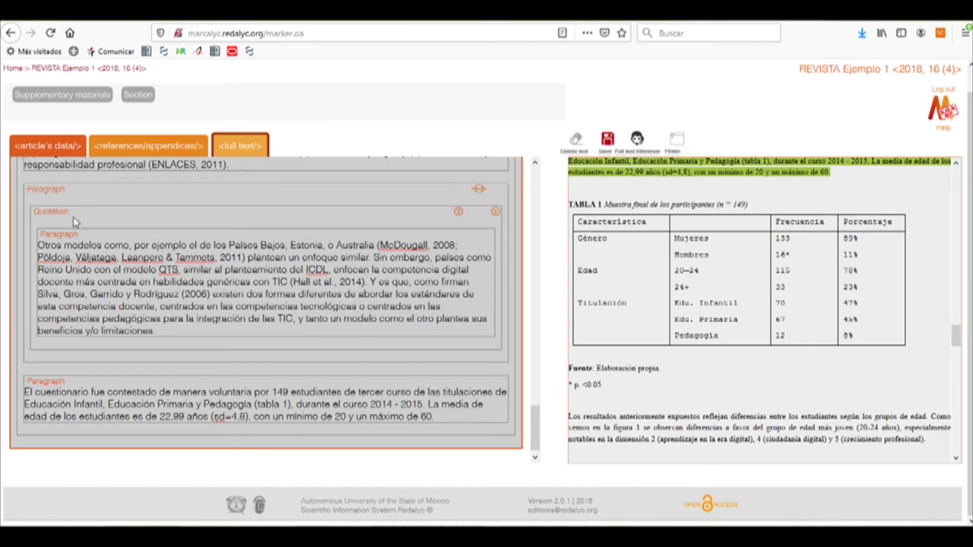
Add a Table element with identifier TABLA 1 and title 'Muestra final de los participantes (n = 149)'.
left_click(29, 176)
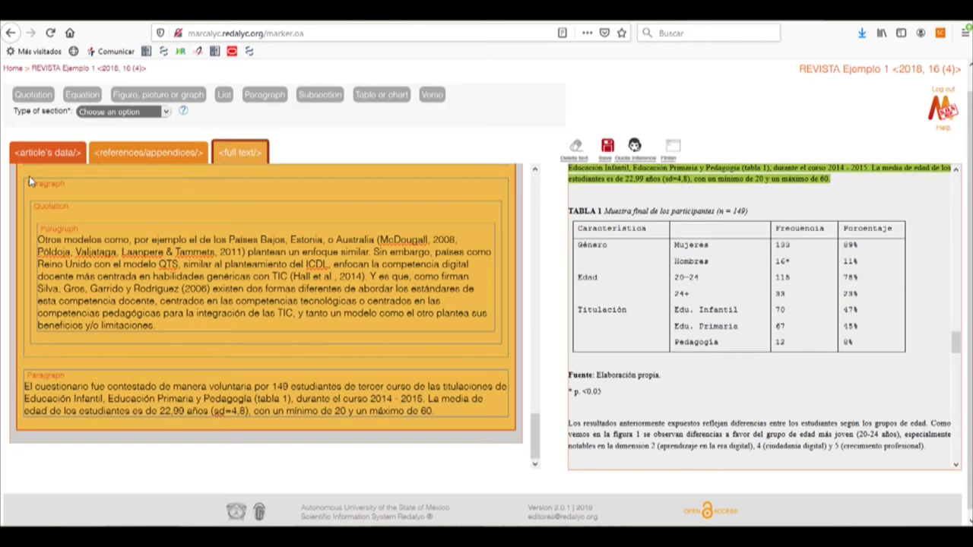
left_click(378, 101)
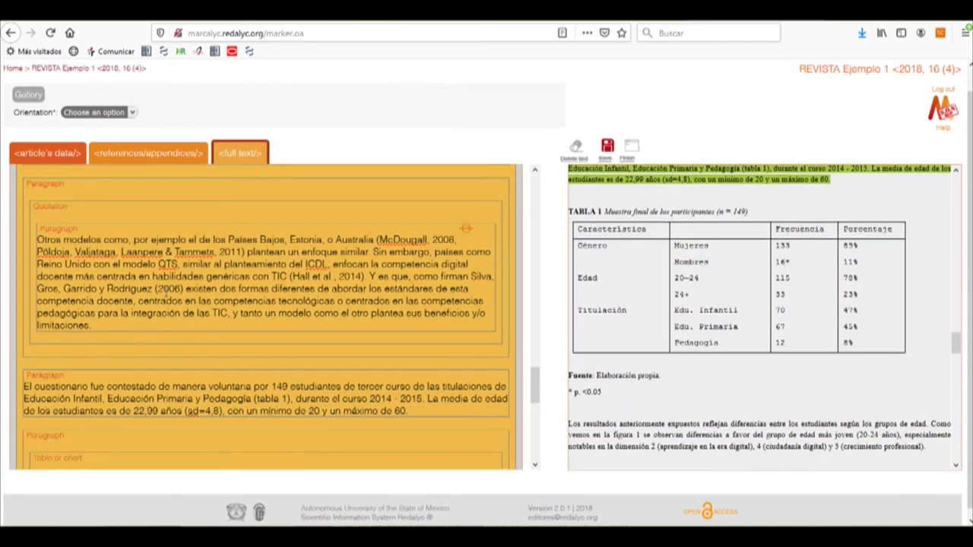
scroll(149, 280, "down", 10)
scroll(207, 272, "up", 2)
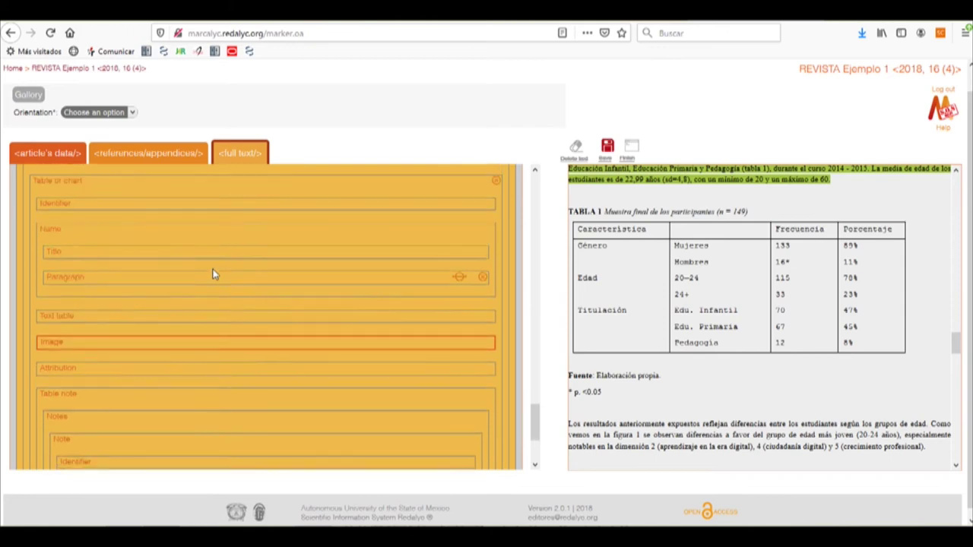
scroll(179, 308, "down", 5)
scroll(180, 307, "up", 5)
left_click(82, 280)
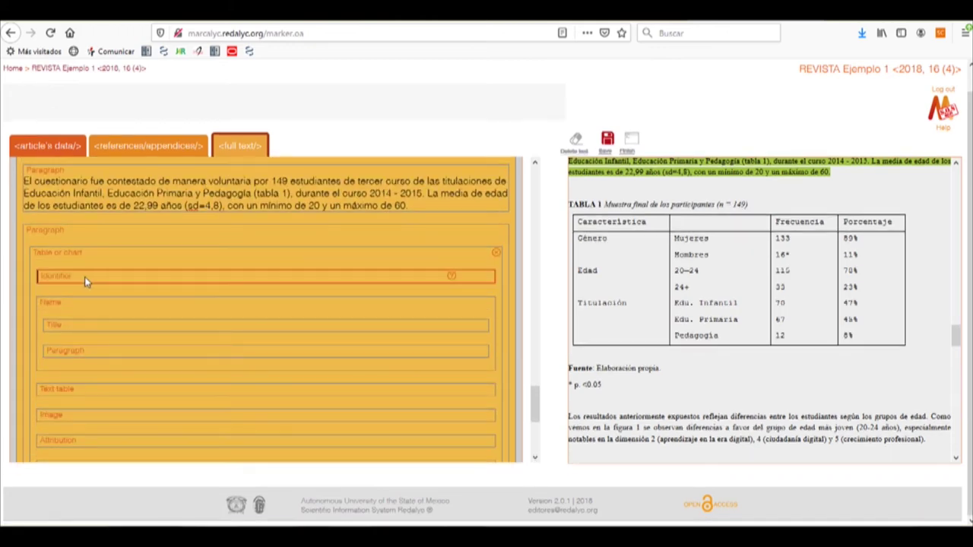
left_click_drag(569, 205, 603, 207)
left_click(155, 342)
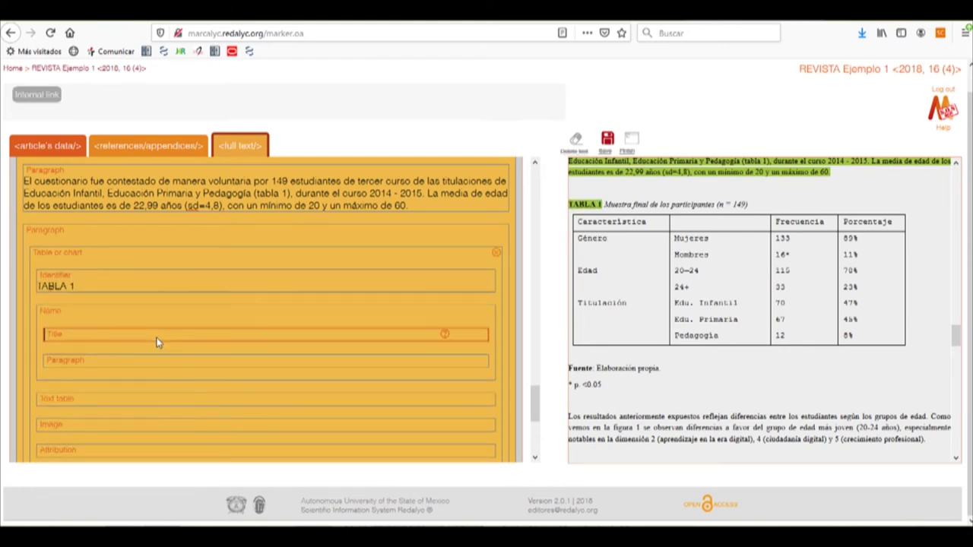
left_click_drag(604, 205, 749, 205)
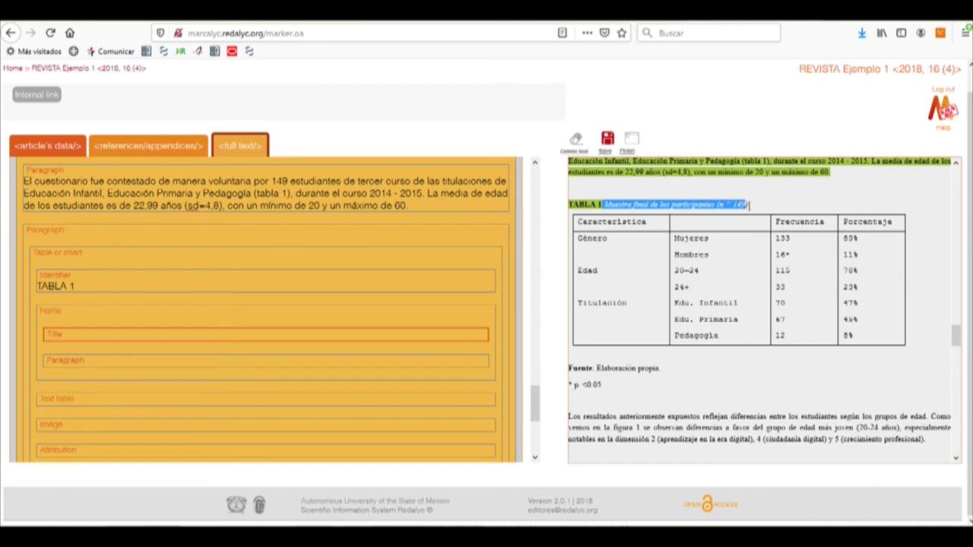
Set the table's attribution to 'Elaboración propia' and add a '*' note reading 'p <0.05'.
scroll(248, 308, "down", 2)
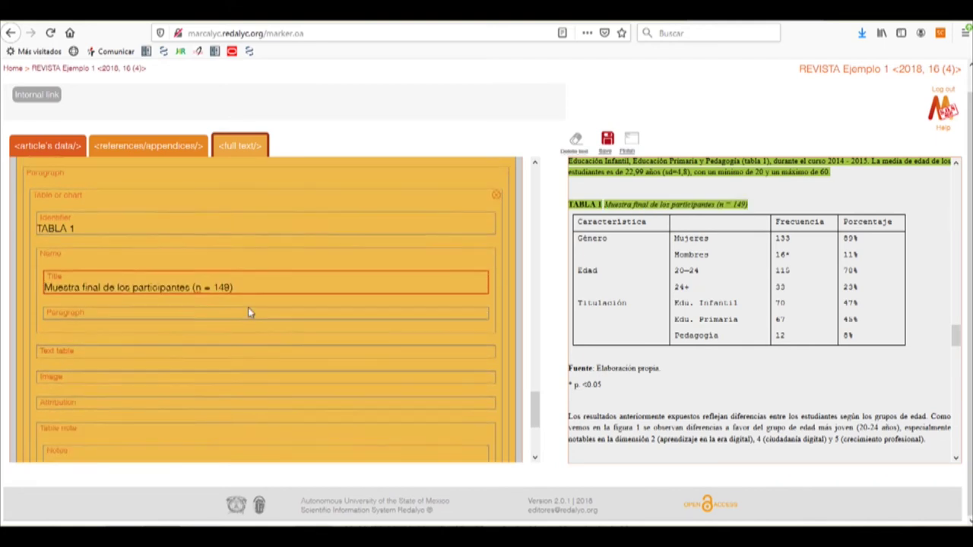
left_click(79, 391)
left_click_drag(568, 368, 662, 371)
scroll(329, 285, "down", 4)
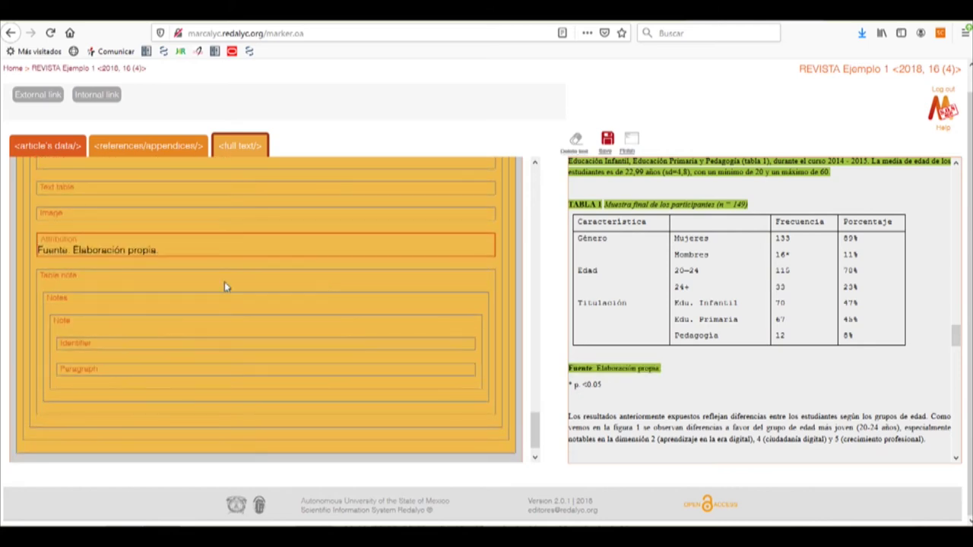
left_click(148, 348)
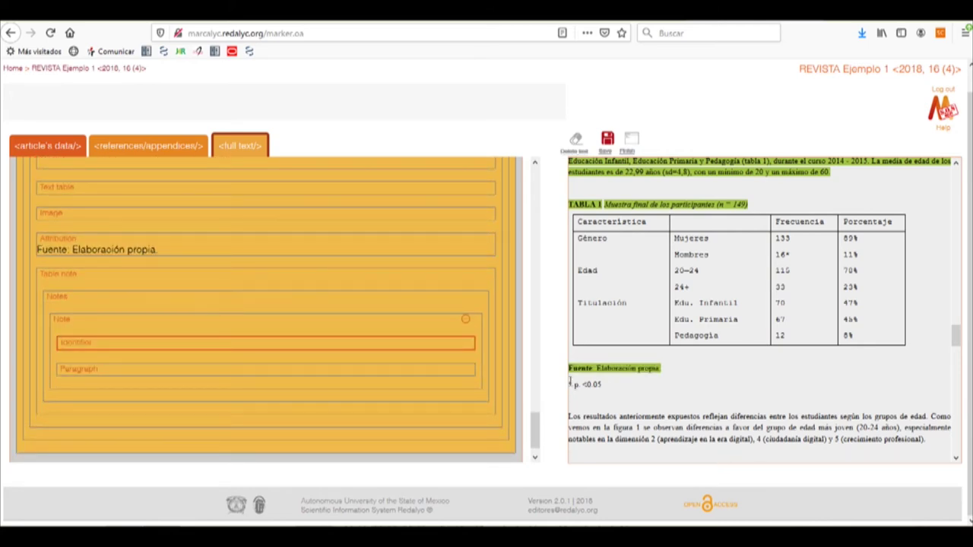
left_click_drag(569, 384, 600, 386)
left_click(457, 379)
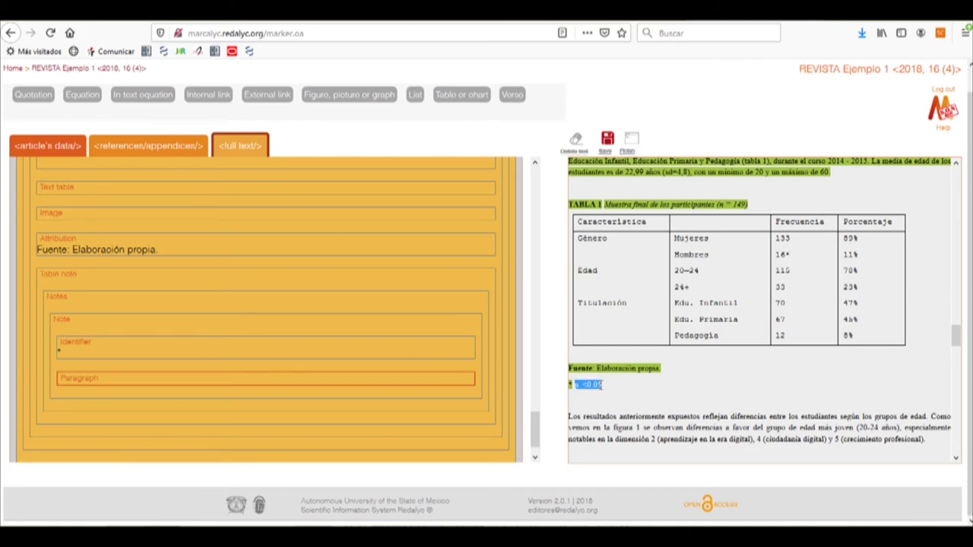
scroll(270, 356, "up", 2)
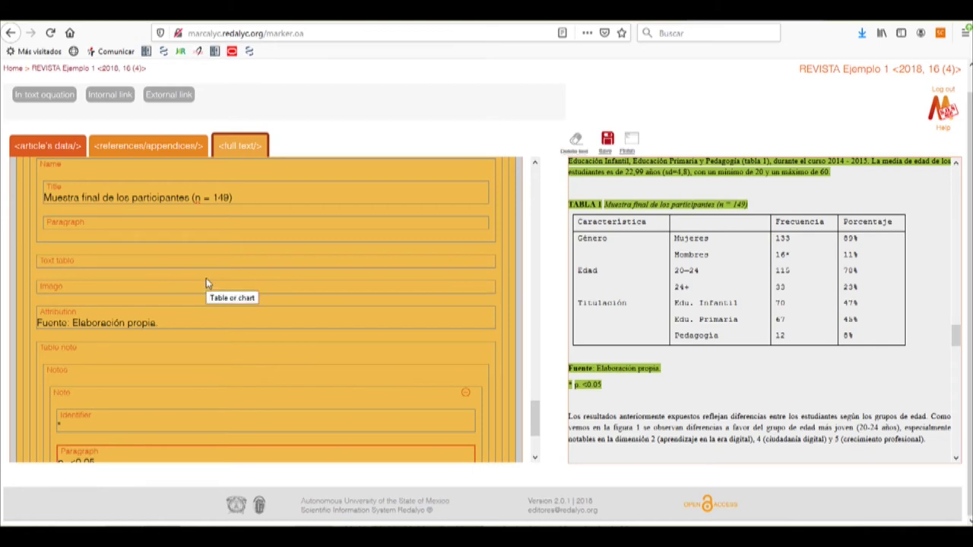
Import the article's participants table into Table 1's Text table field.
left_click(173, 293)
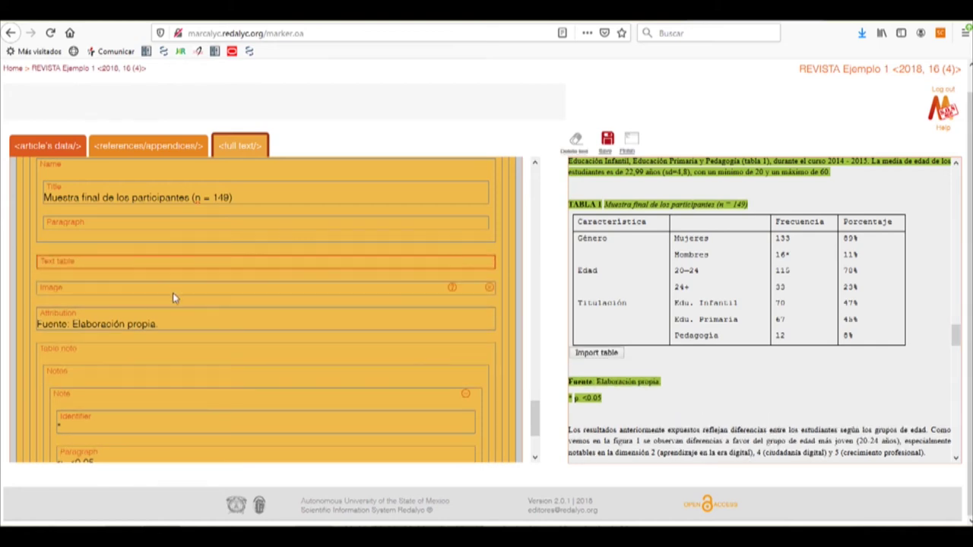
left_click(192, 273)
left_click(597, 353)
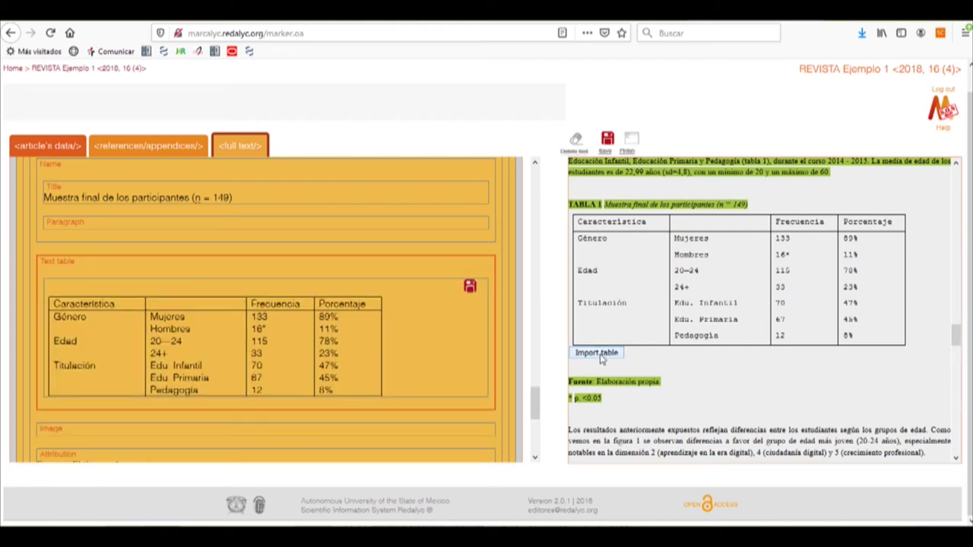
scroll(327, 293, "down", 2)
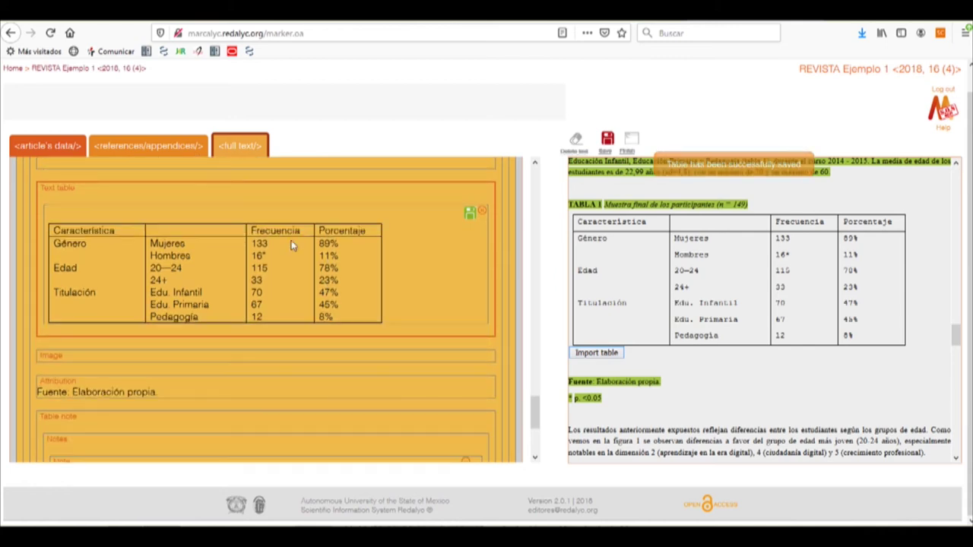
Make the Porcentaje header bold in the imported text table.
left_click_drag(318, 230, 366, 231)
left_click(377, 244)
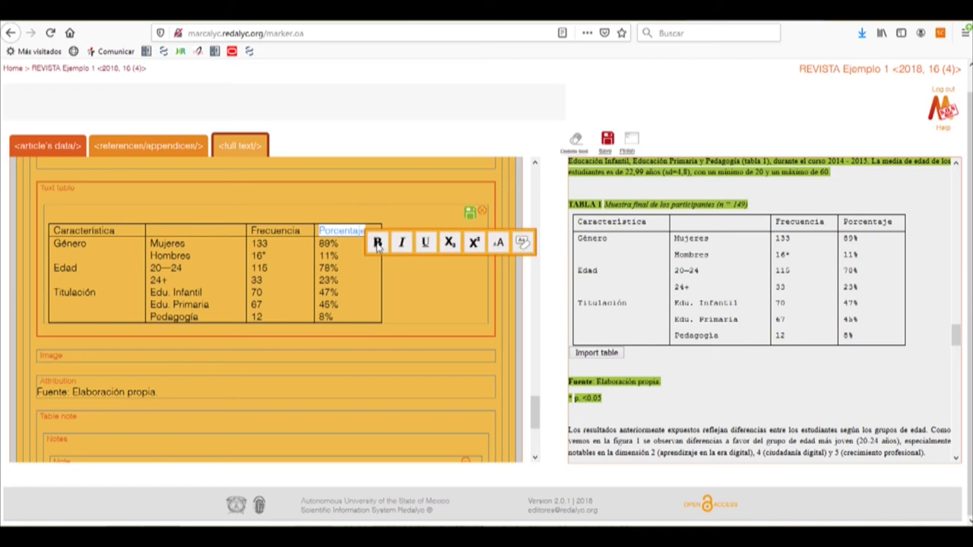
left_click(346, 232)
left_click_drag(320, 232, 370, 232)
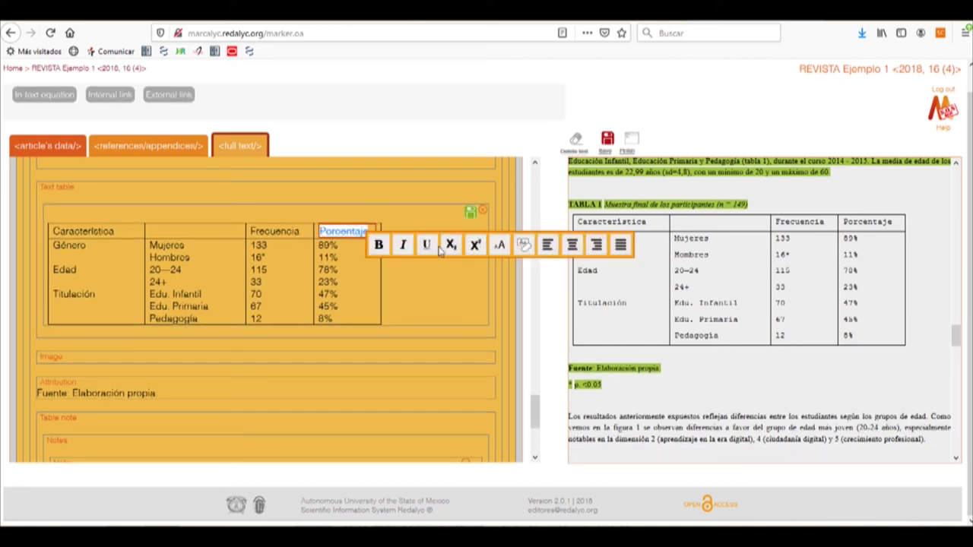
left_click(377, 245)
Center and bold the Frecuencia header, and center the Característica header.
left_click(277, 231)
left_click_drag(252, 231, 303, 231)
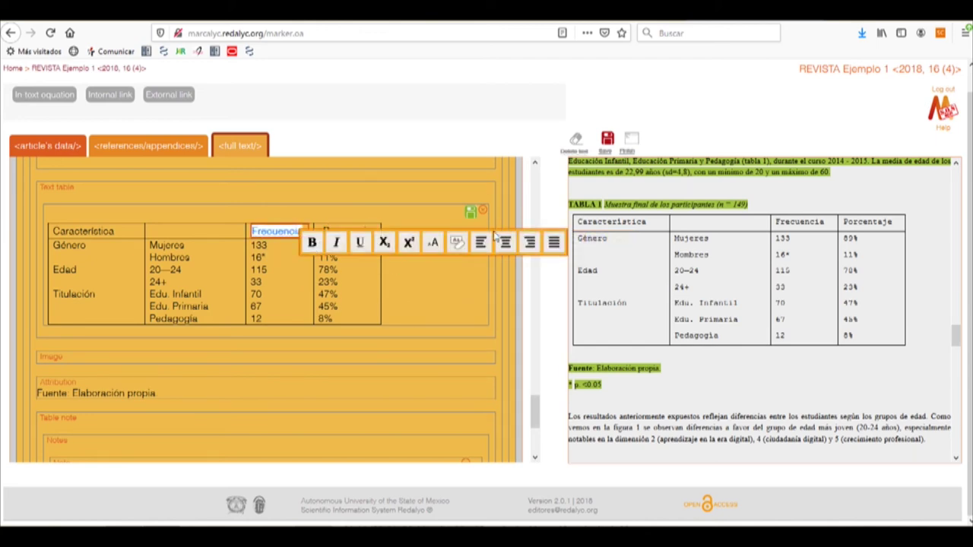
left_click(508, 243)
left_click(312, 242)
left_click(84, 231)
left_click_drag(54, 231, 119, 236)
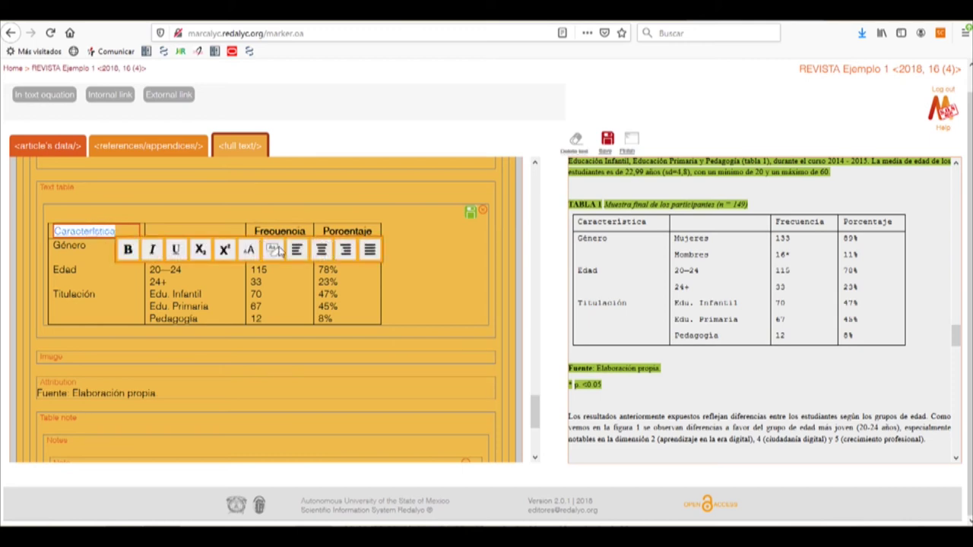
left_click(322, 250)
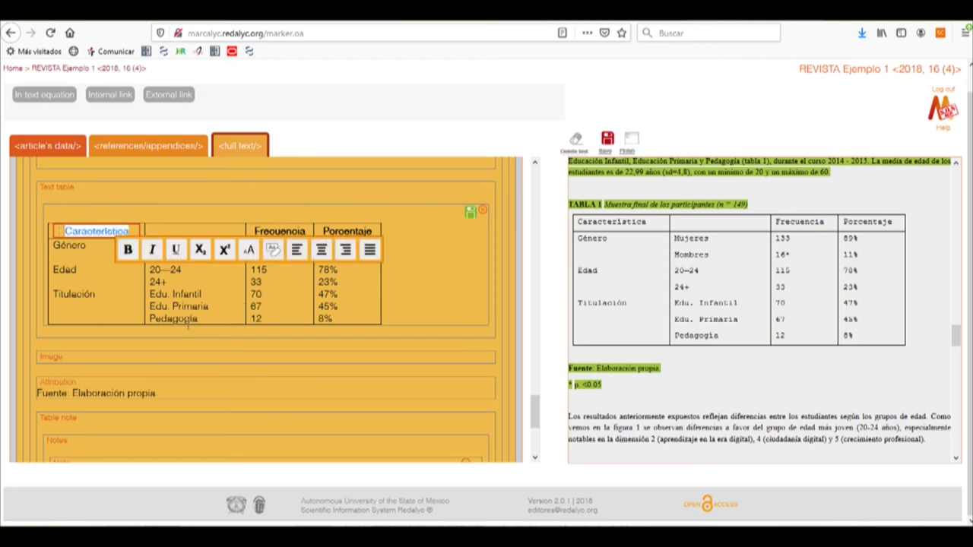
left_click(145, 356)
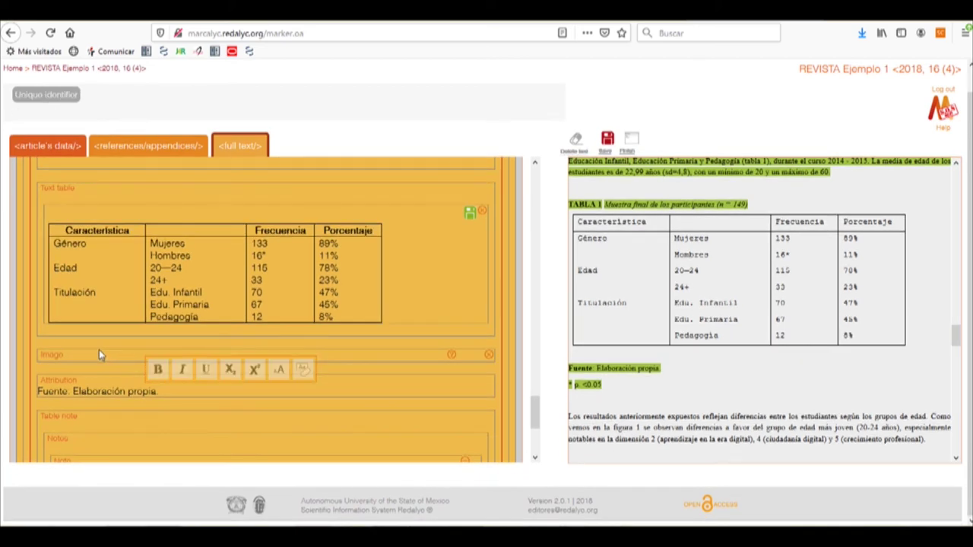
Set the table image orientation to Original.
left_click(87, 360)
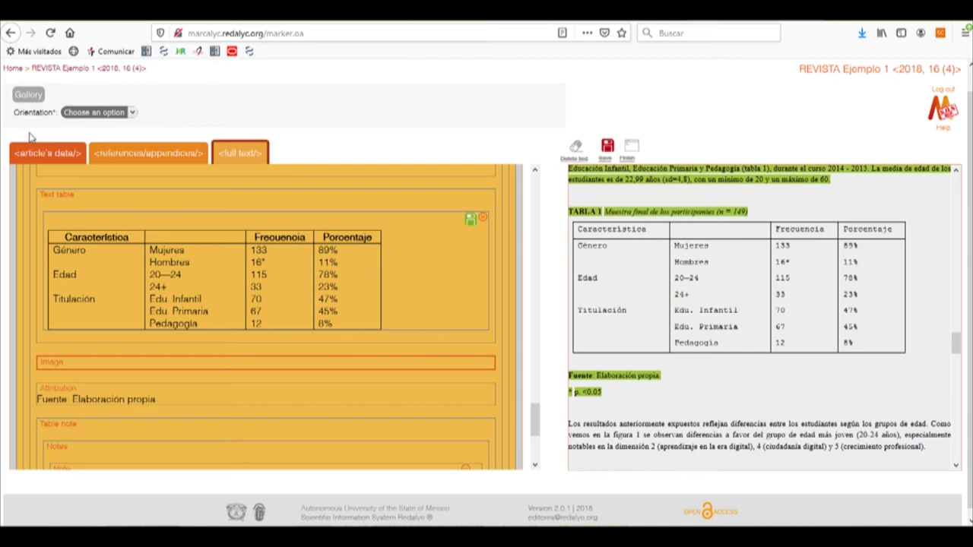
left_click_drag(20, 112, 58, 112)
left_click(85, 115)
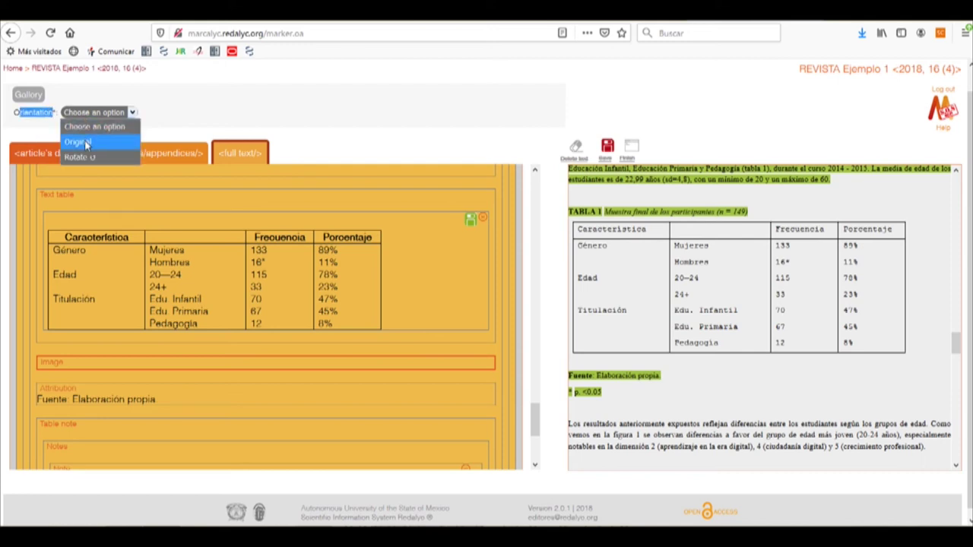
left_click(78, 142)
left_click(92, 135)
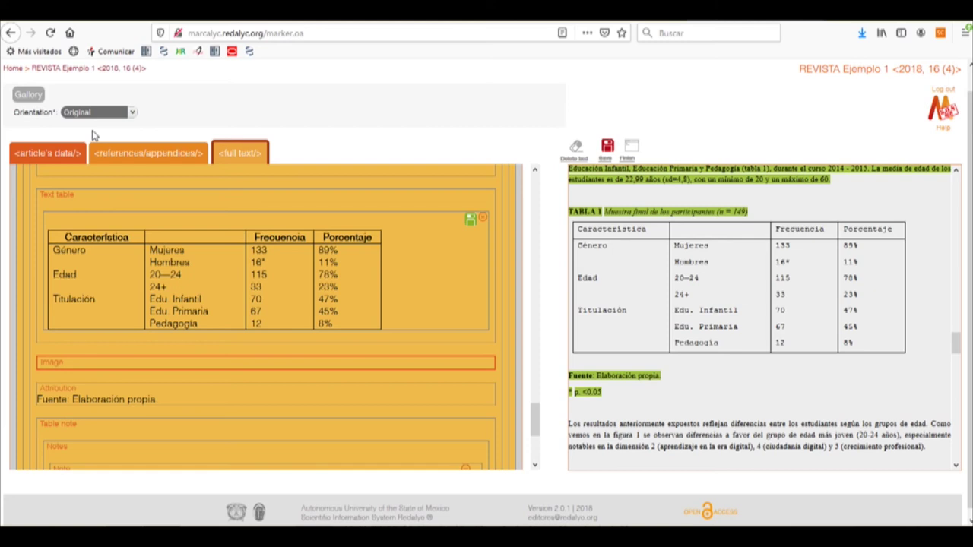
Upload Tab01.jpg to the gallery and insert it into the table's Image field.
left_click(28, 96)
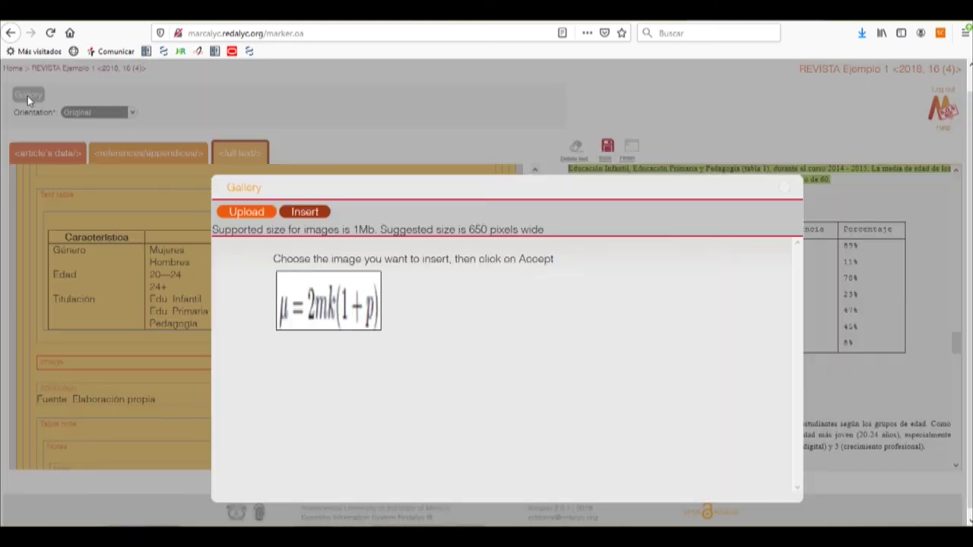
left_click(244, 215)
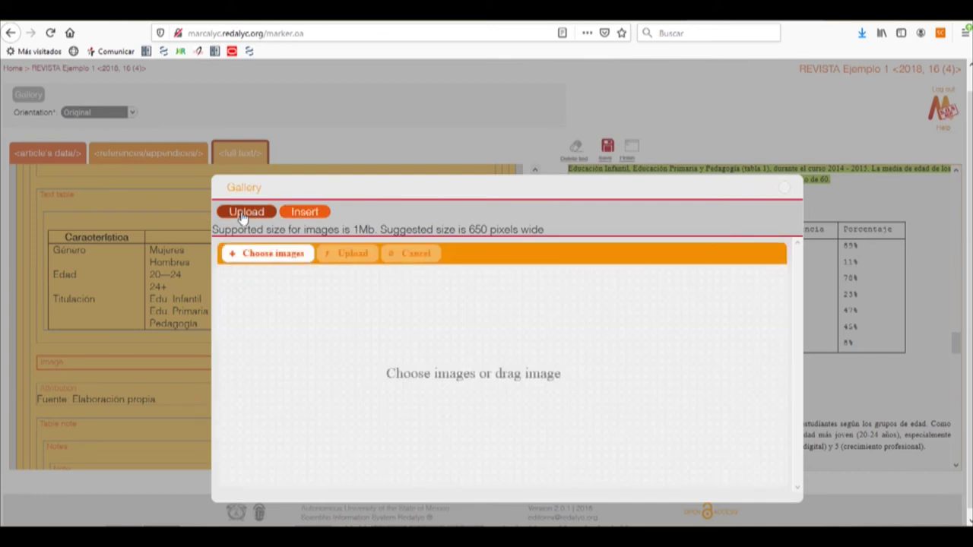
left_click(274, 256)
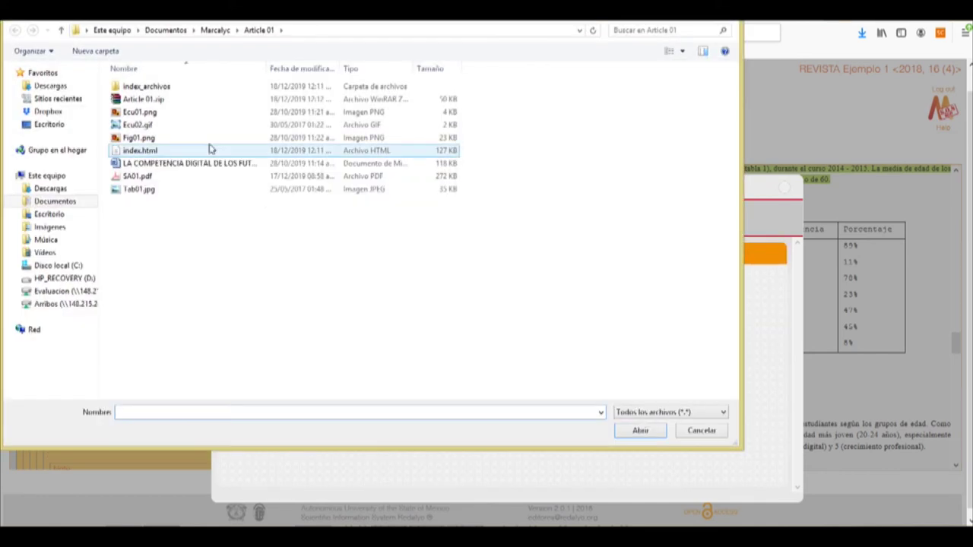
left_click(147, 191)
double_click(147, 191)
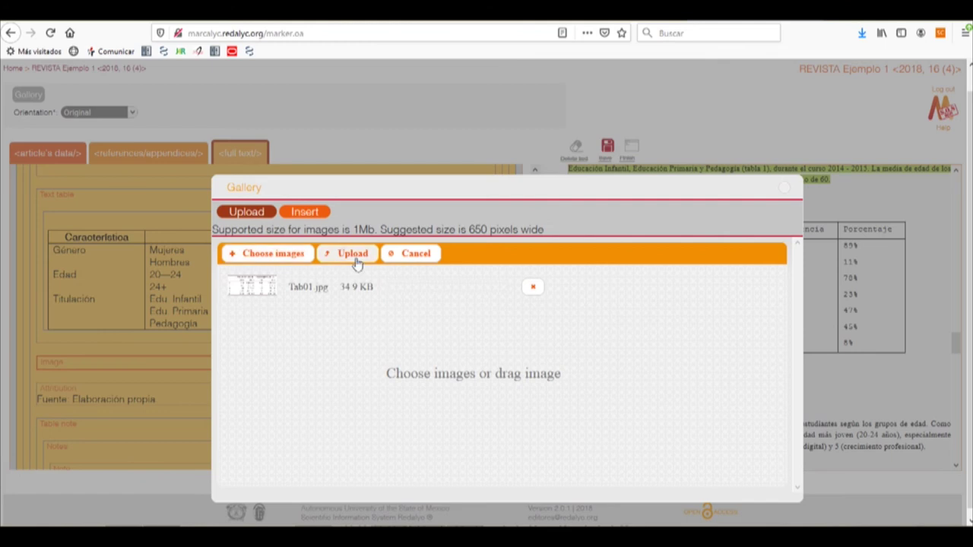
left_click(351, 254)
left_click(316, 219)
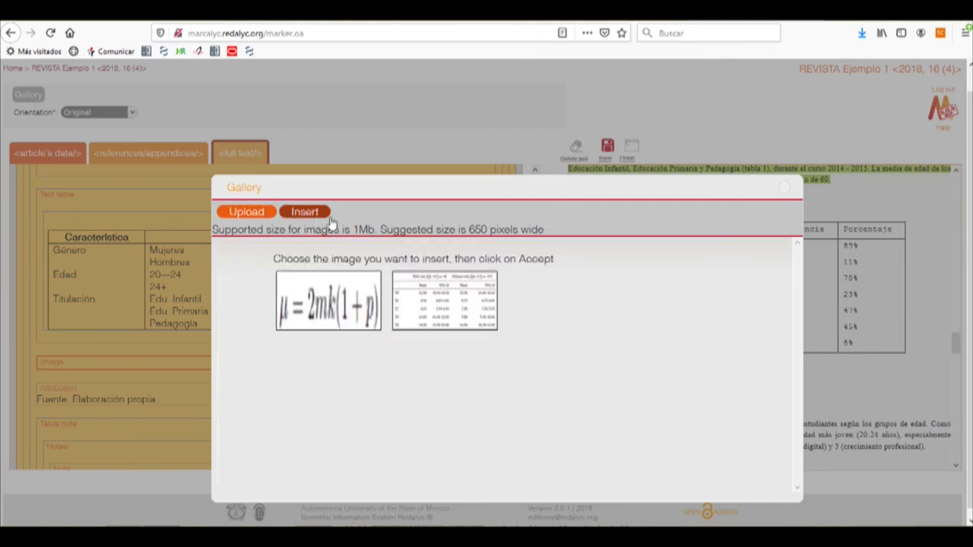
left_click(435, 305)
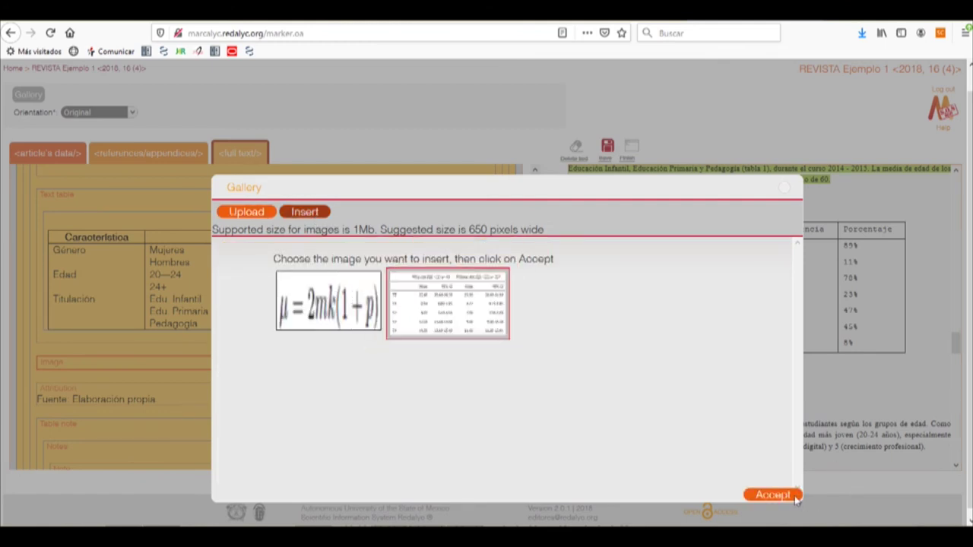
left_click(772, 495)
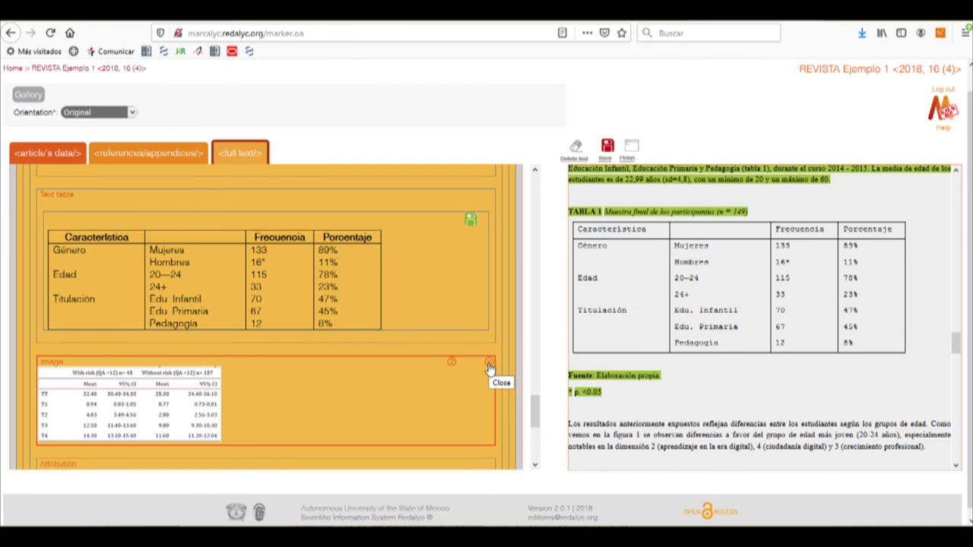
Close the table markup and add an empty figure element after the figure 1 paragraph.
left_click(490, 368)
scroll(315, 352, "up", 3)
scroll(393, 365, "up", 4)
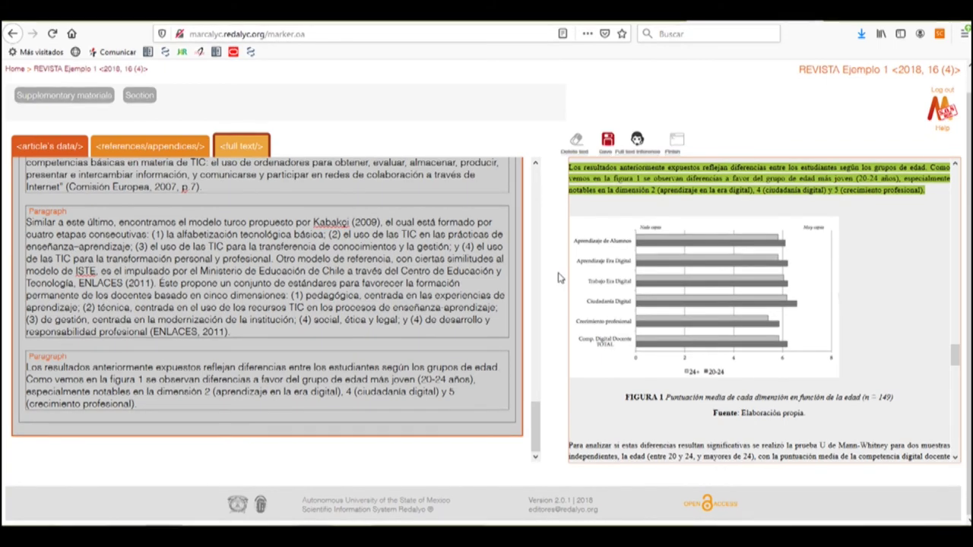
left_click(58, 197)
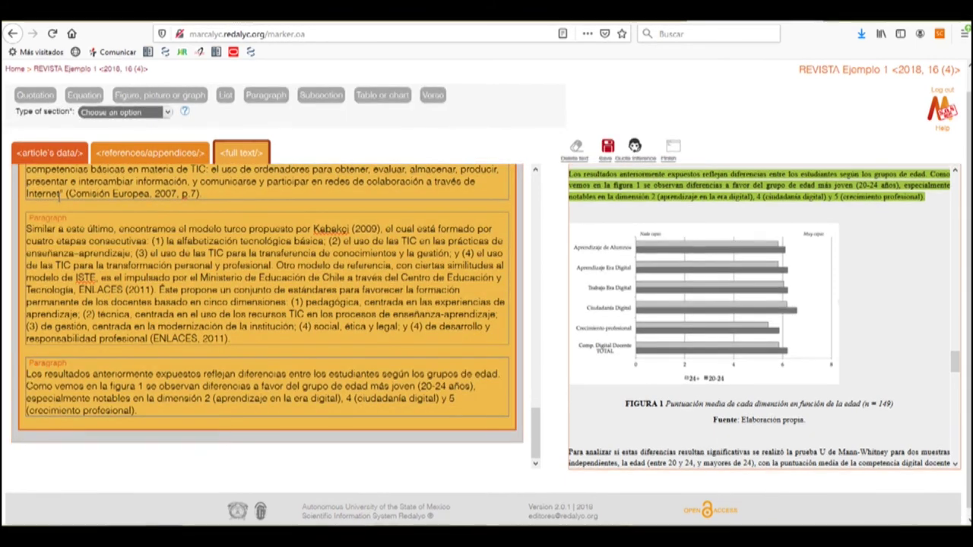
left_click(146, 105)
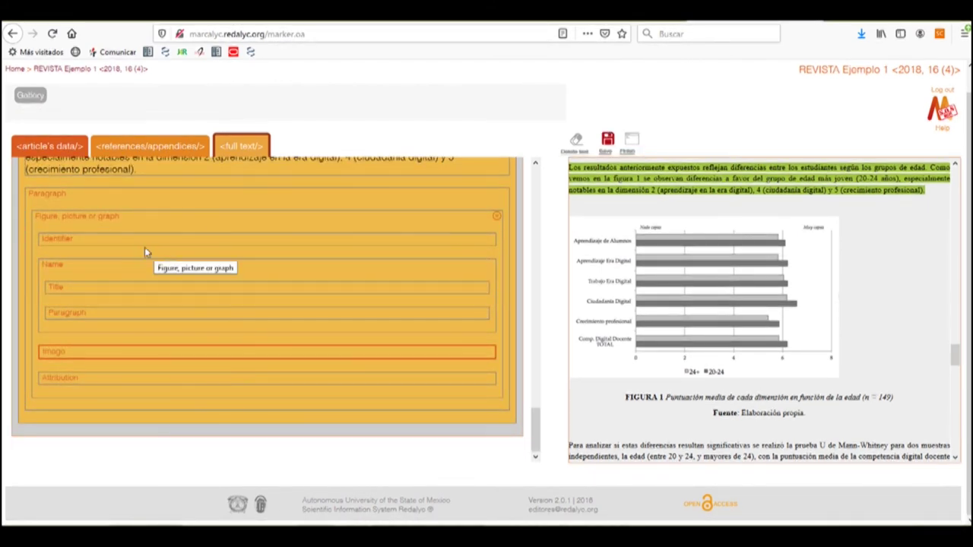
Mark FIGURA 1 as identifier, the age-dimension caption as title, and 'Fuente: Elaboración propia.' as attribution.
left_click(97, 242)
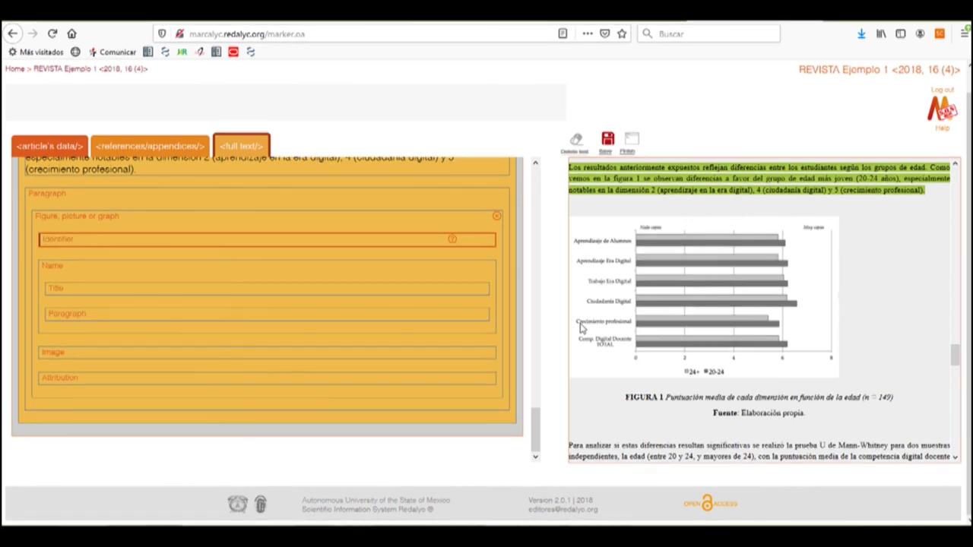
left_click_drag(625, 397, 663, 398)
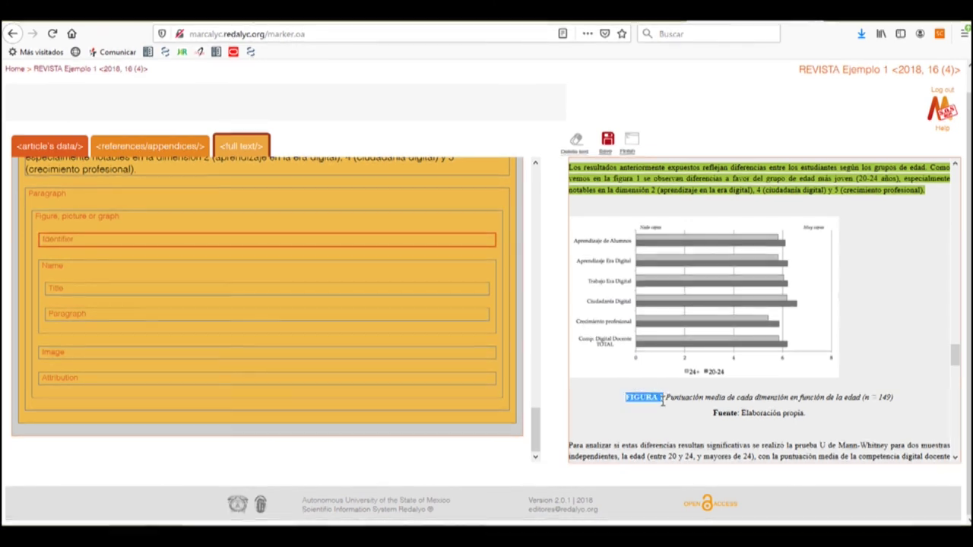
left_click(168, 303)
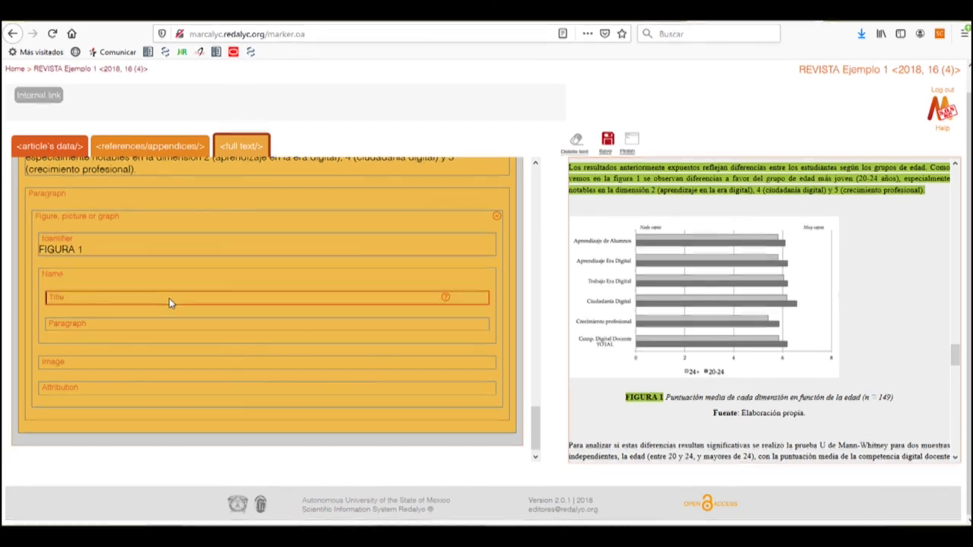
left_click_drag(667, 397, 900, 397)
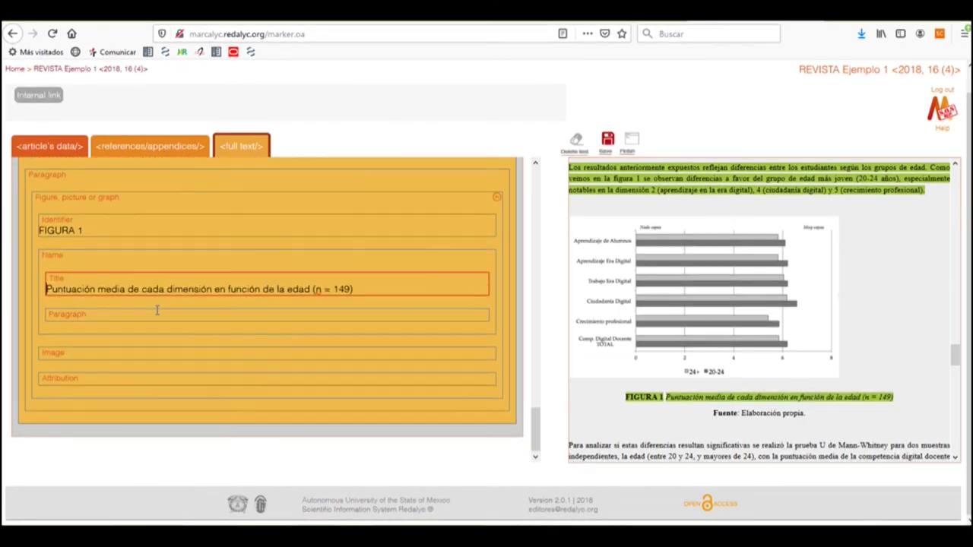
left_click(98, 378)
left_click_drag(712, 417, 807, 419)
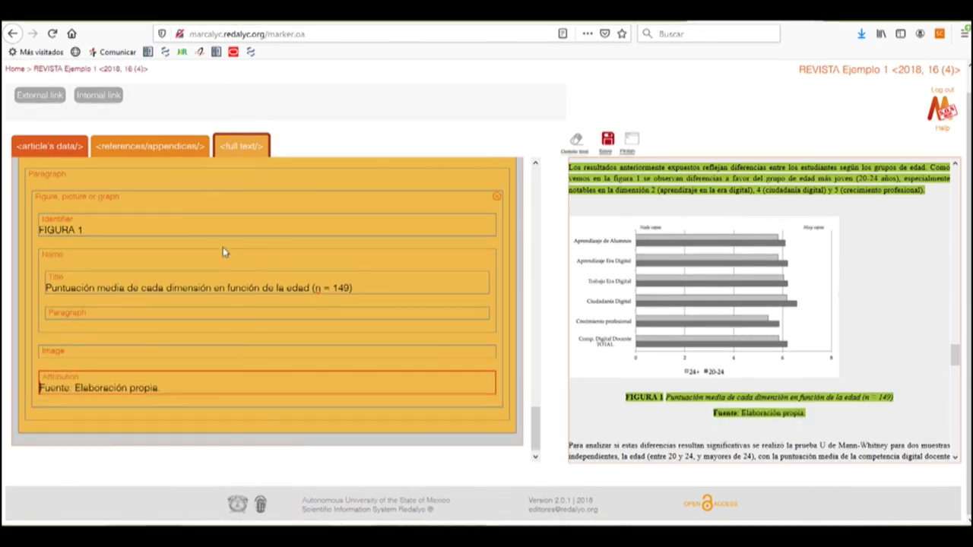
left_click(90, 344)
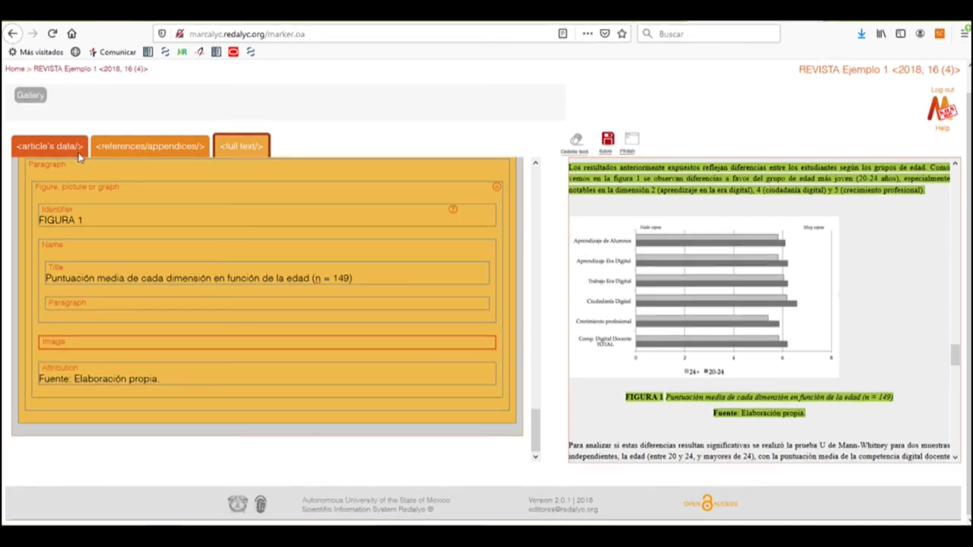
Upload Fig01.png and insert the age-group bar chart into the figure's Image field.
left_click(31, 95)
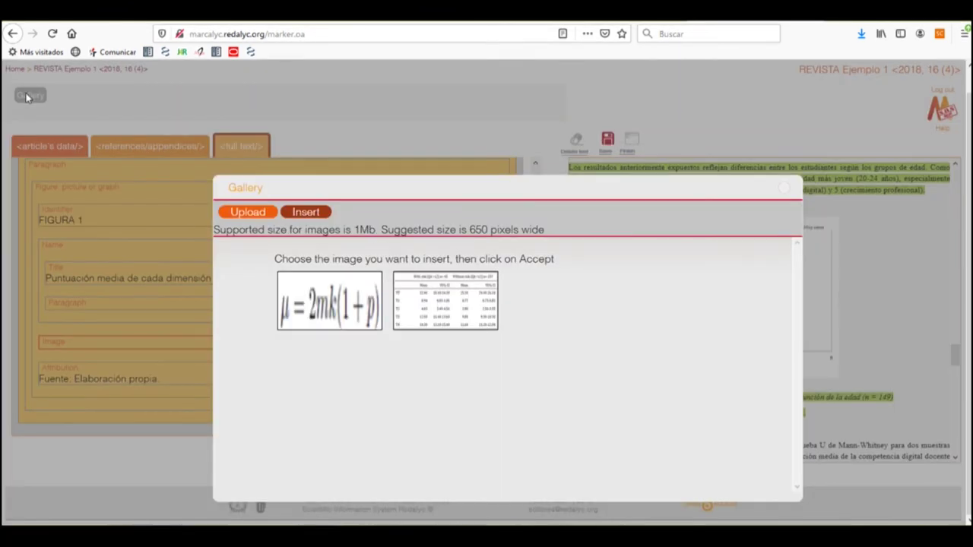
left_click(244, 213)
left_click(275, 254)
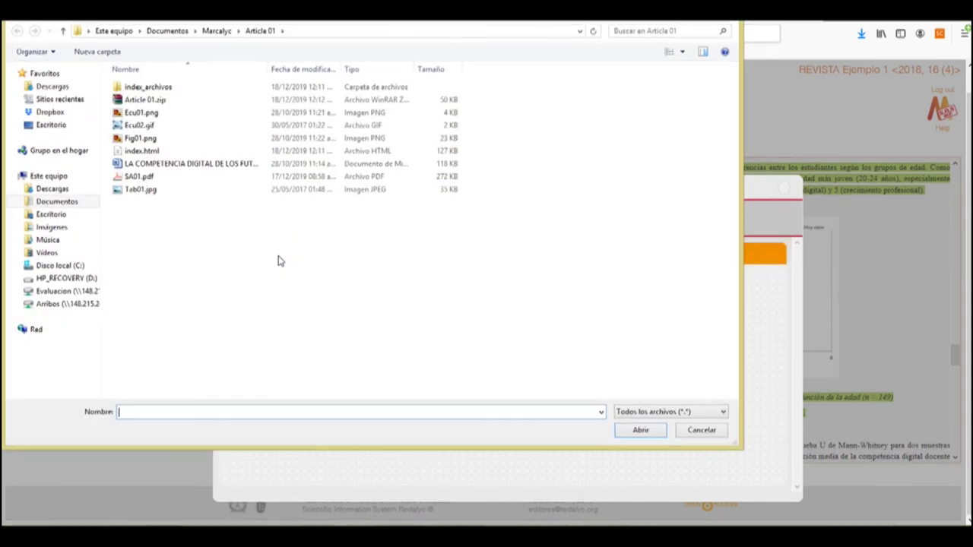
double_click(140, 138)
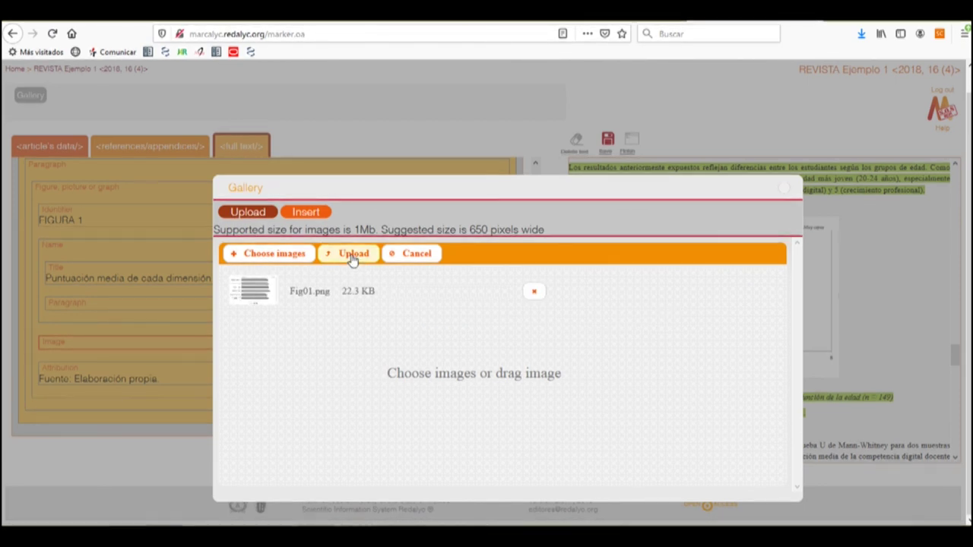
left_click(352, 256)
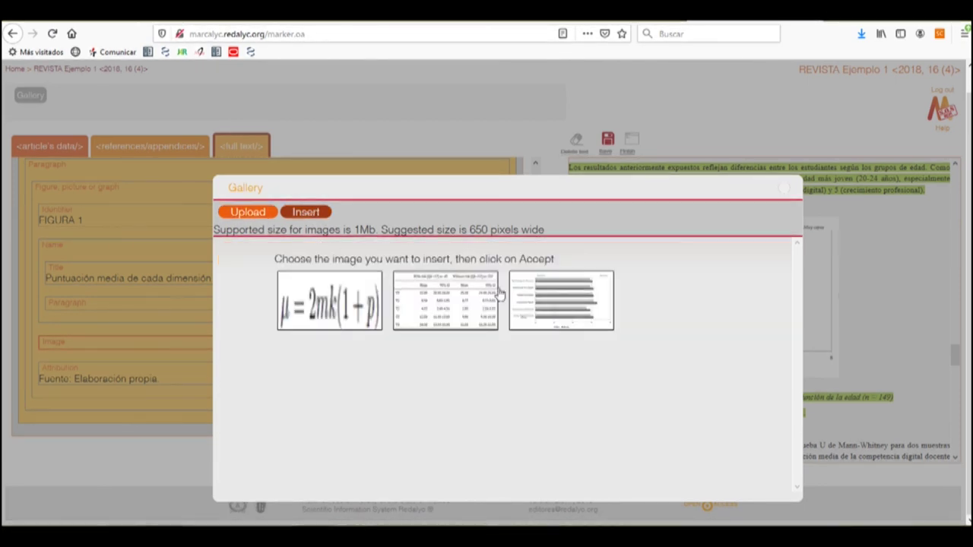
left_click(539, 308)
left_click(772, 495)
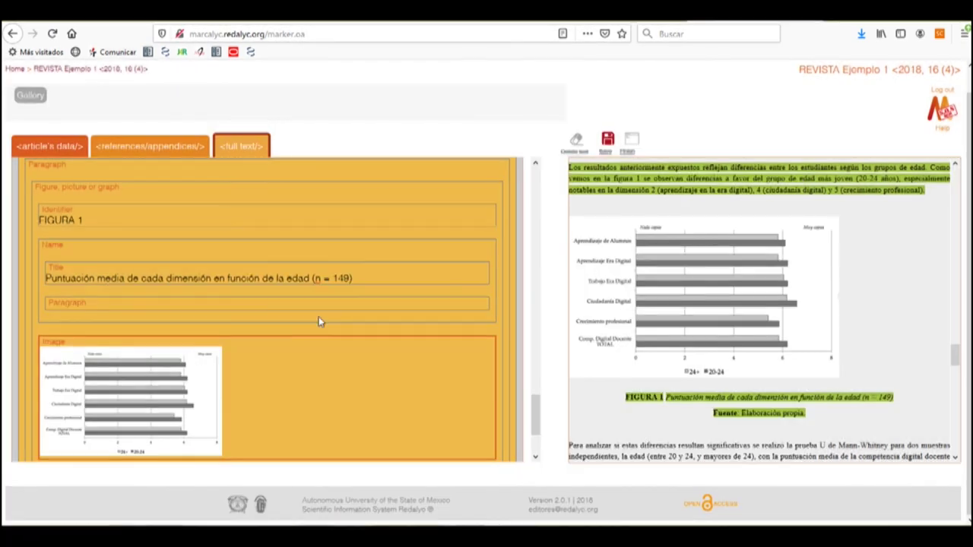
scroll(317, 322, "down", 2)
scroll(360, 323, "up", 2)
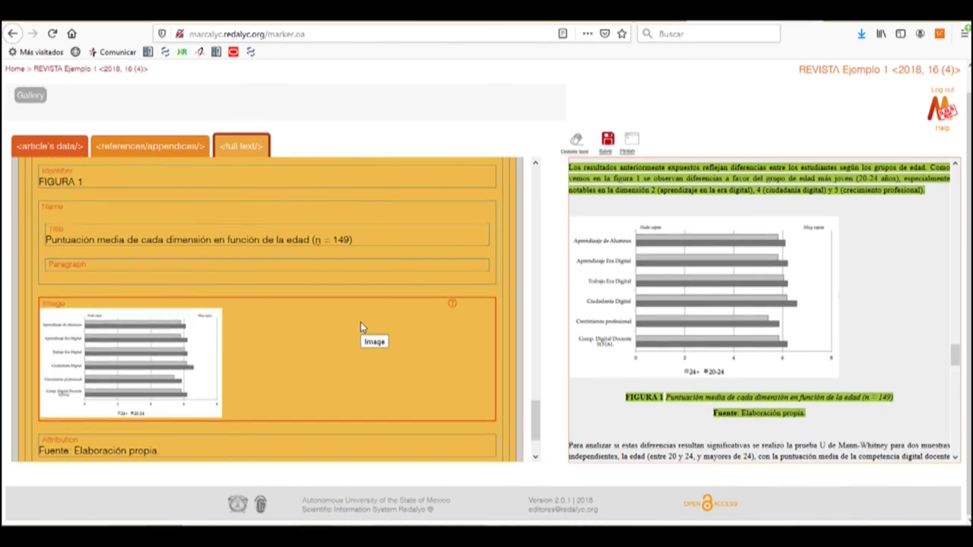